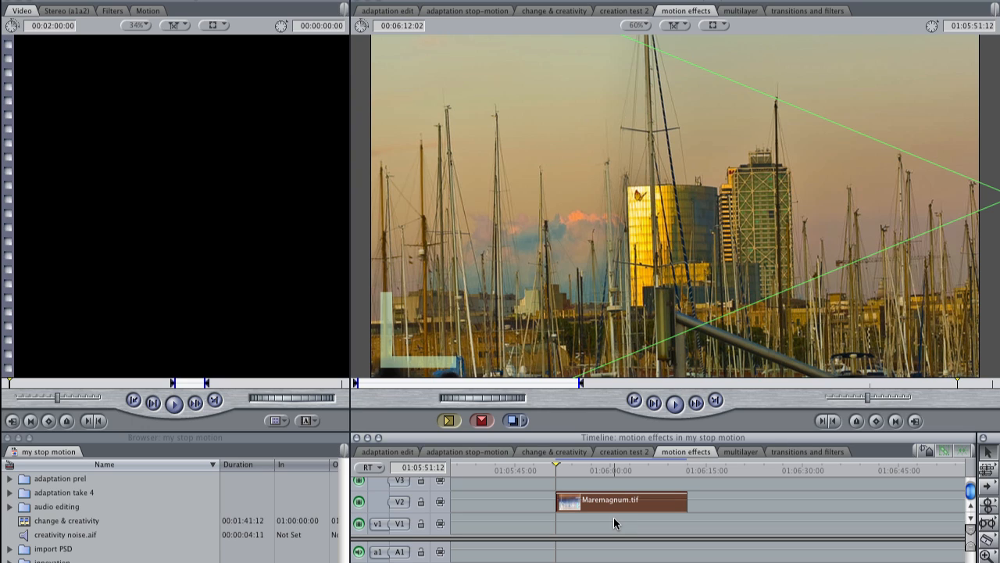
Step: Select the Maremagnum.tif clip on V2 and play back the sequence around it
click(766, 526)
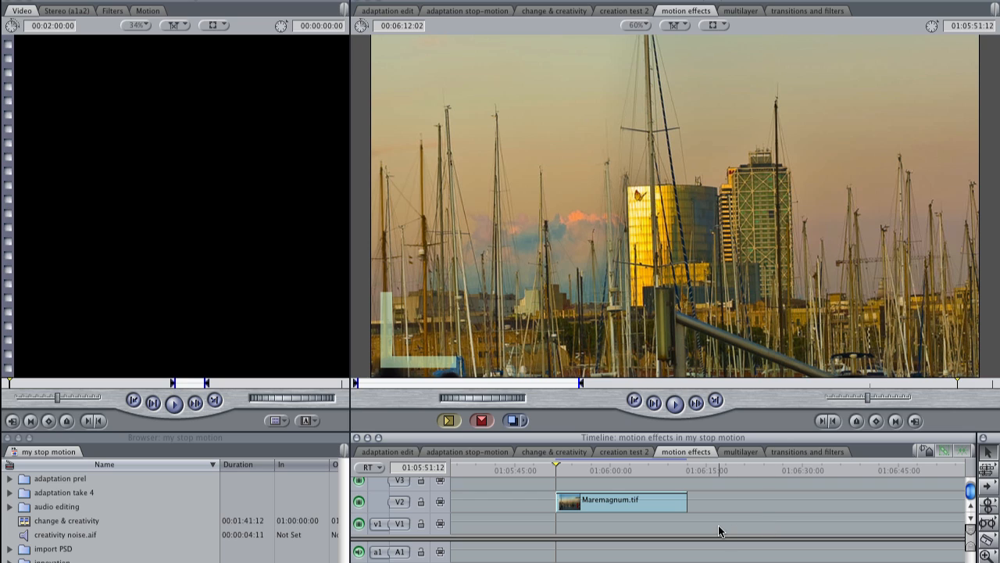
drag(722, 527, 545, 479)
scroll(971, 488, down, 3)
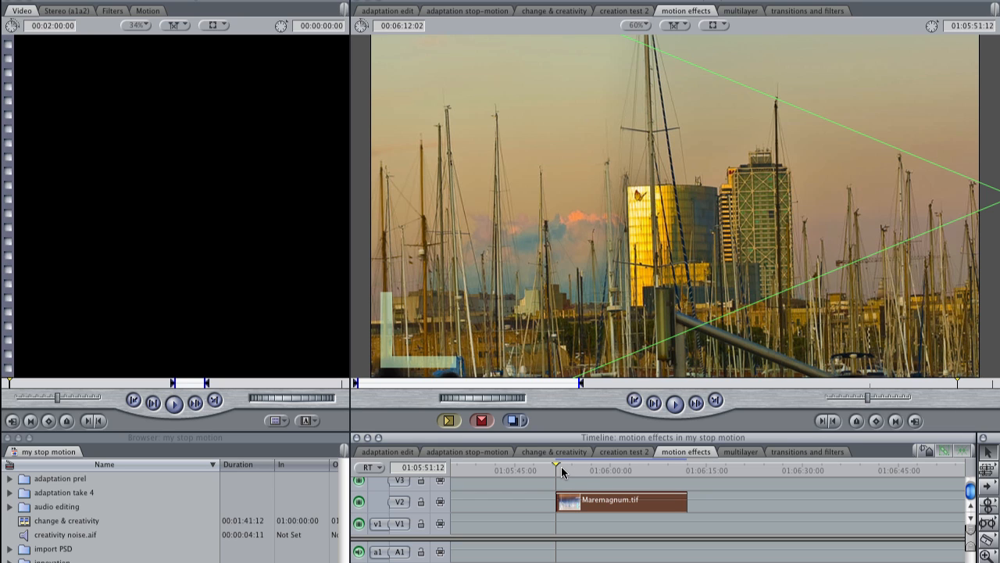
key(space)
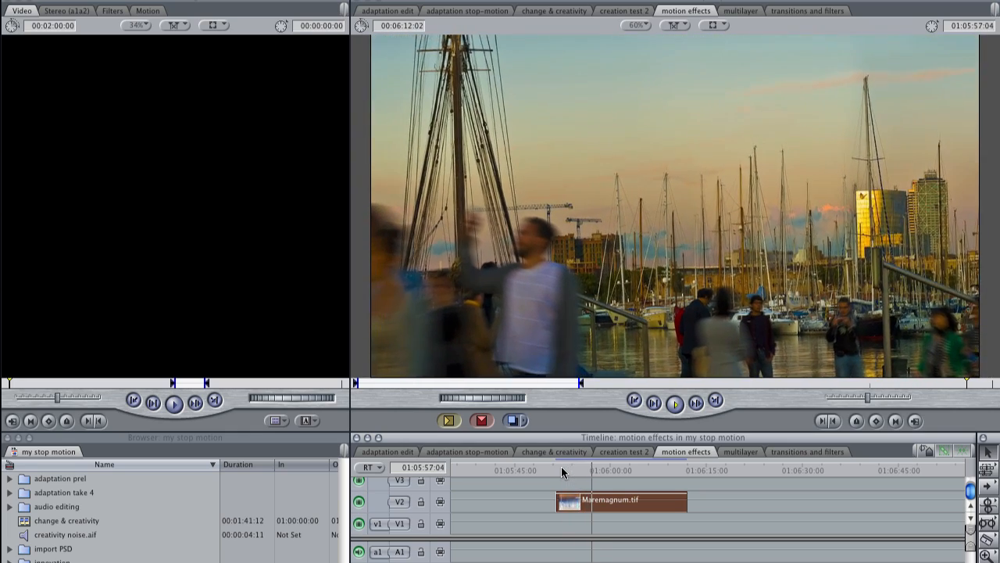
key(space)
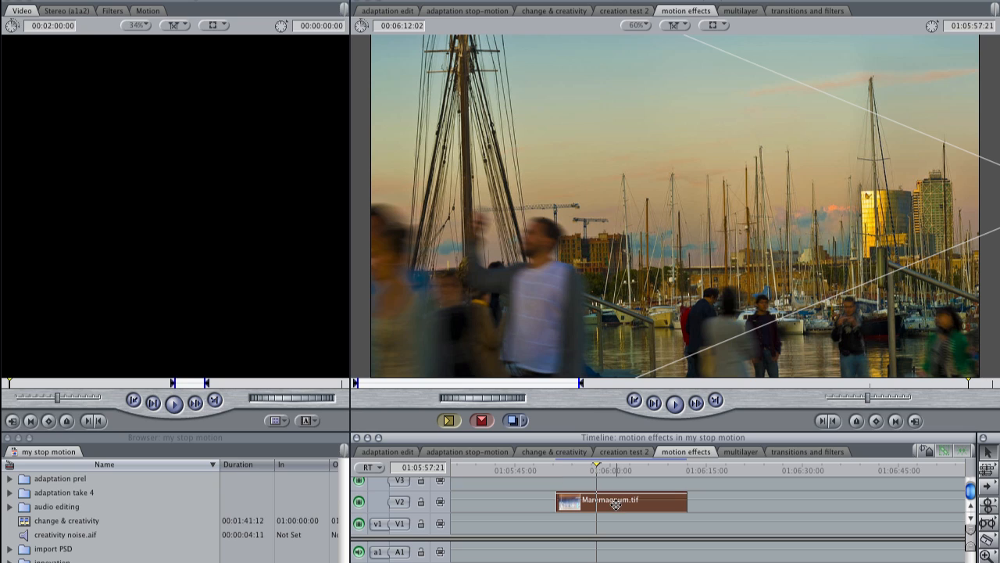
Step: Send the Maremagnum.tif clip to a new Motion project
click(706, 525)
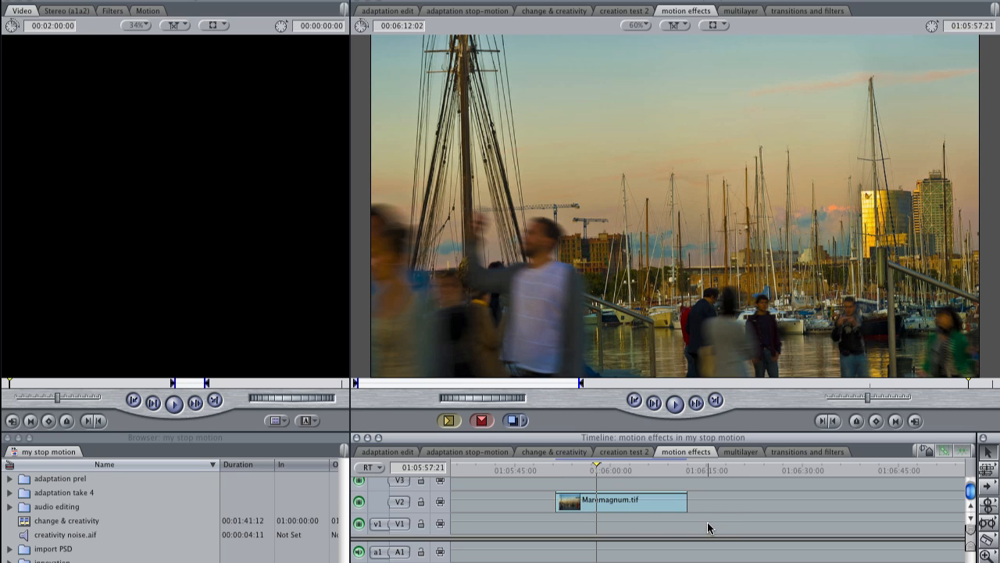
click(641, 504)
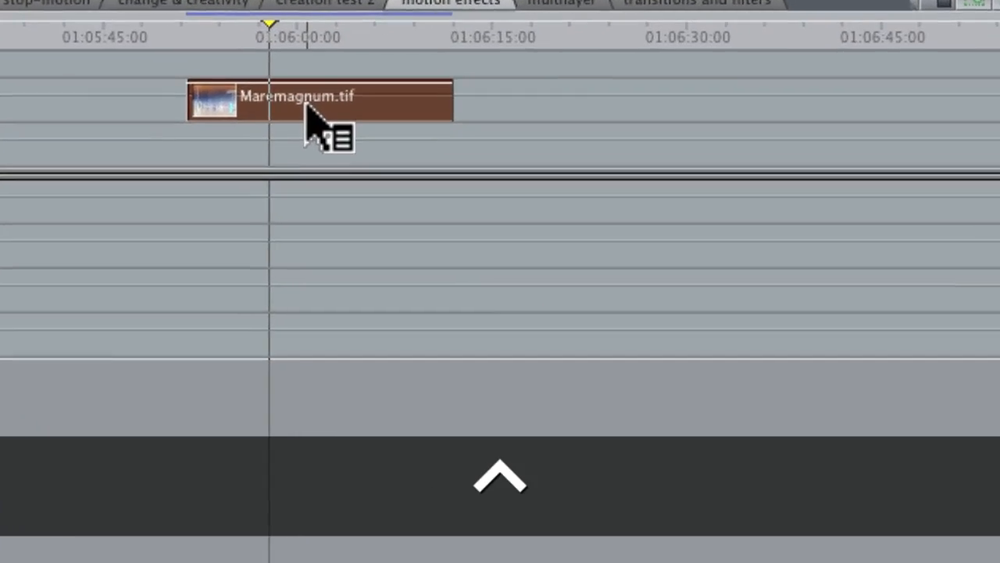
ctrl+click(616, 504)
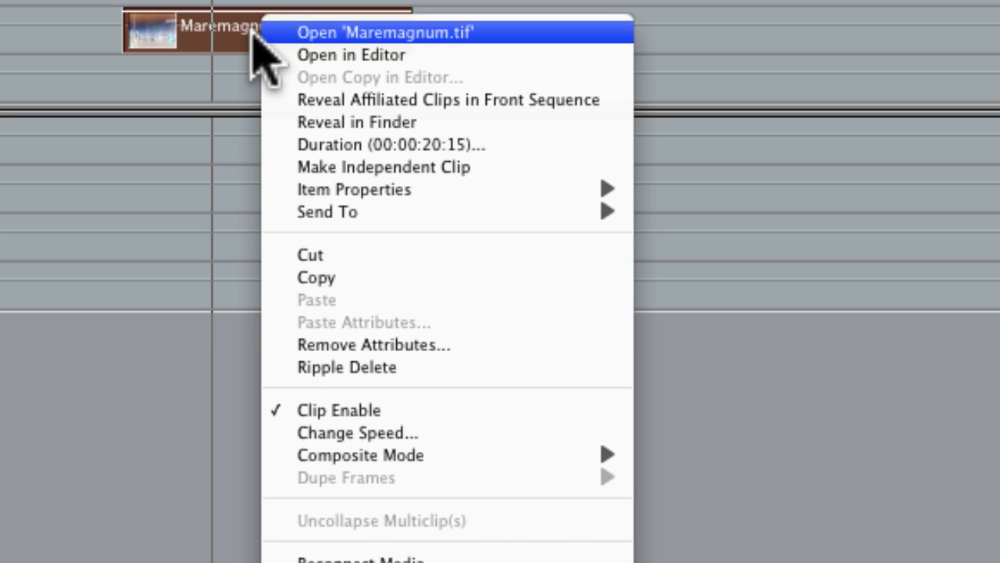
mouse_move(332, 212)
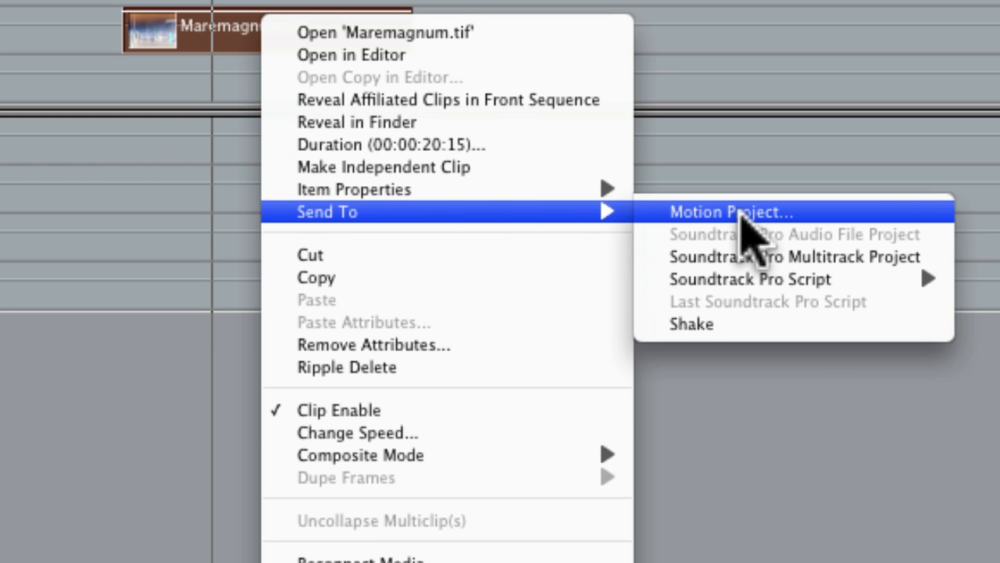
click(738, 223)
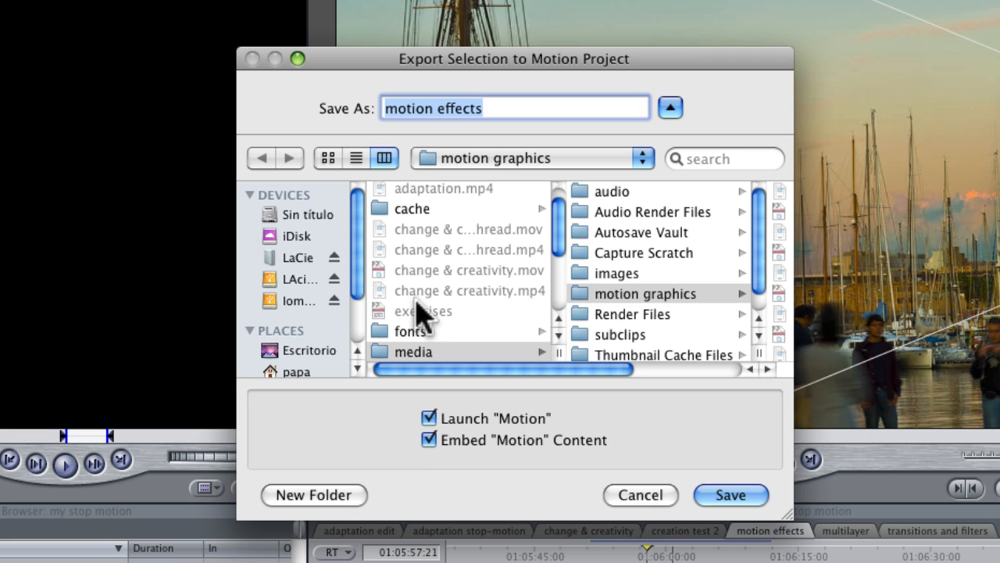
Step: Save the Motion project as Maremagnum text in the media folder, launching Motion with embedded content
click(381, 353)
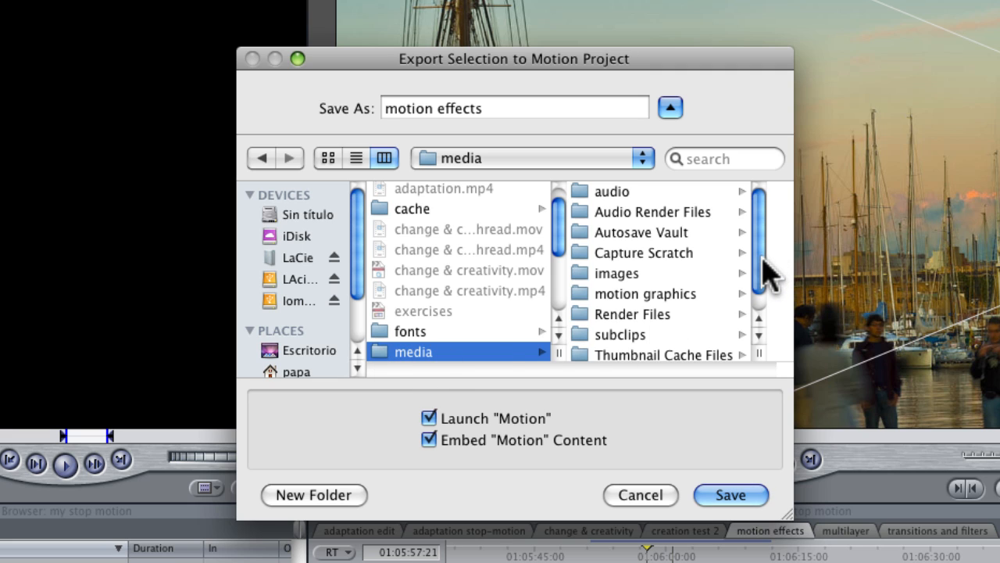
triple_click(495, 110)
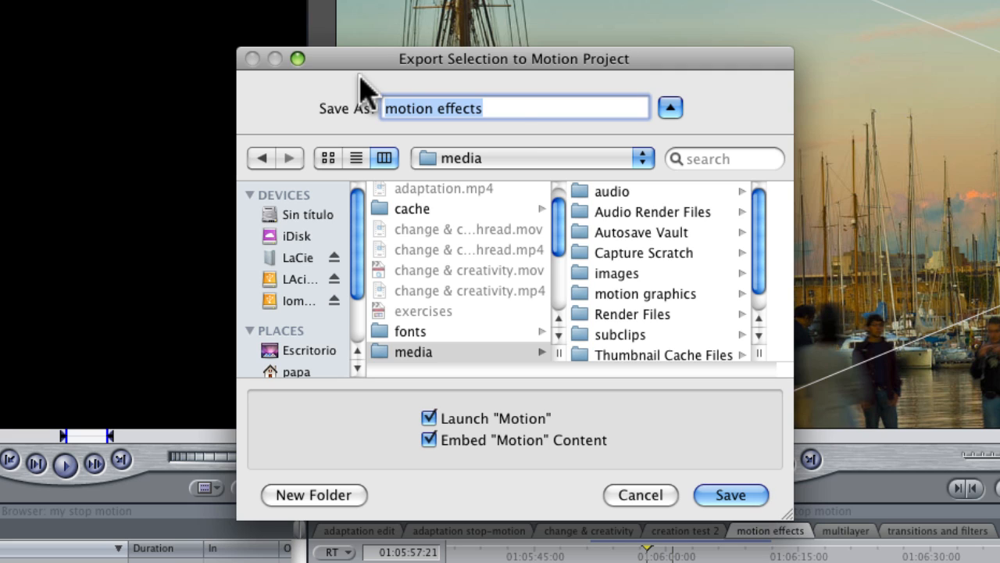
click(506, 116)
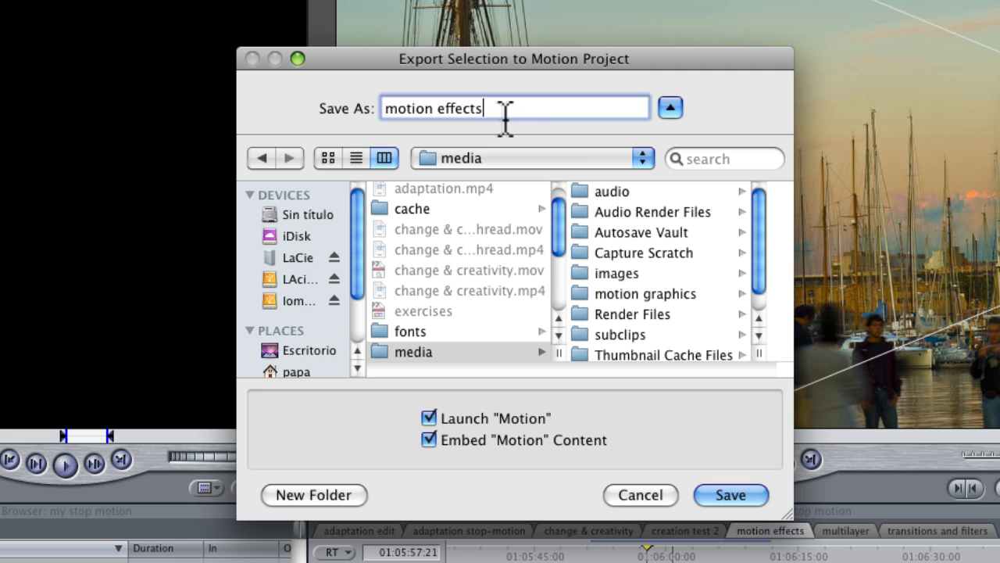
drag(506, 108, 311, 104)
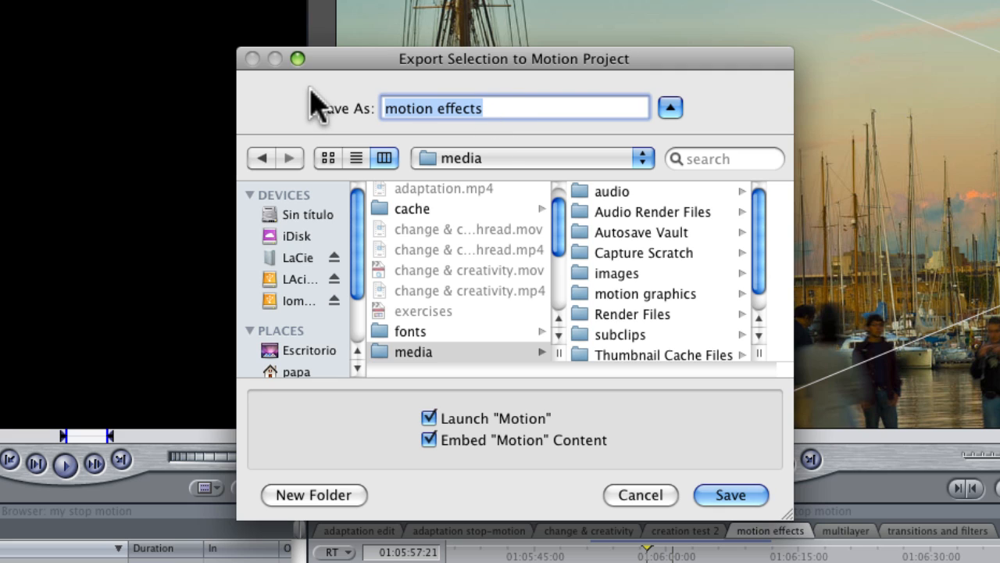
text(Ma)
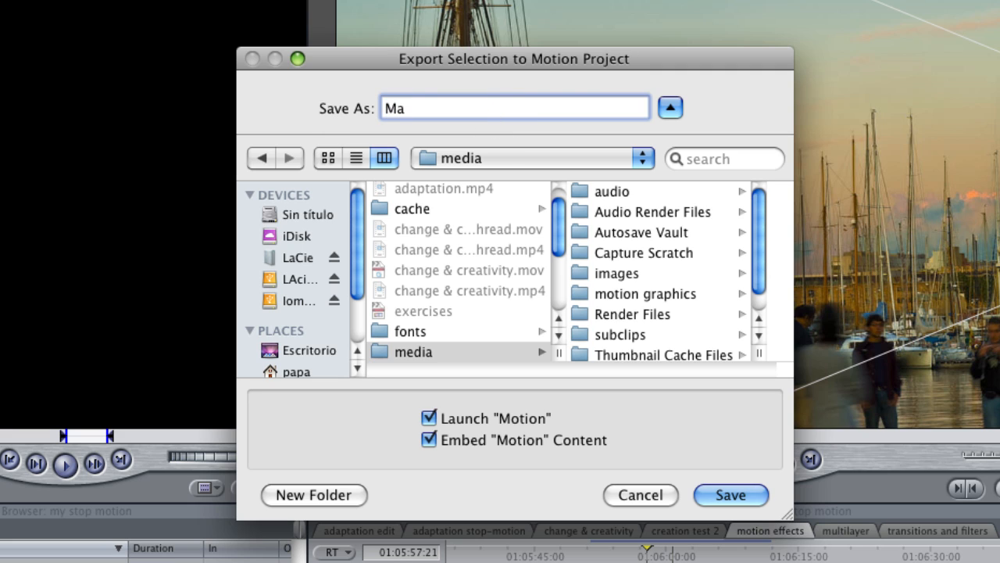
text(remagnum)
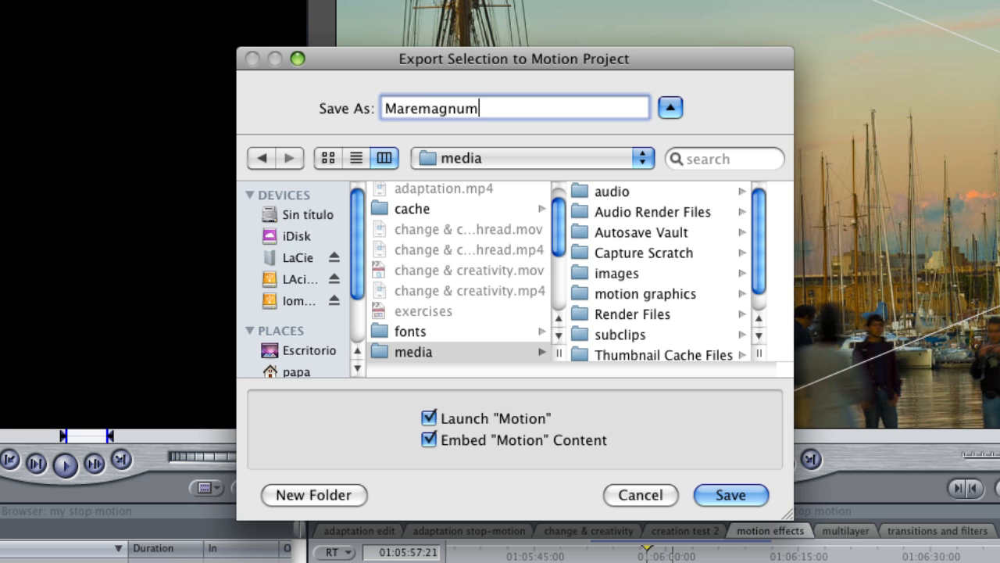
text( text)
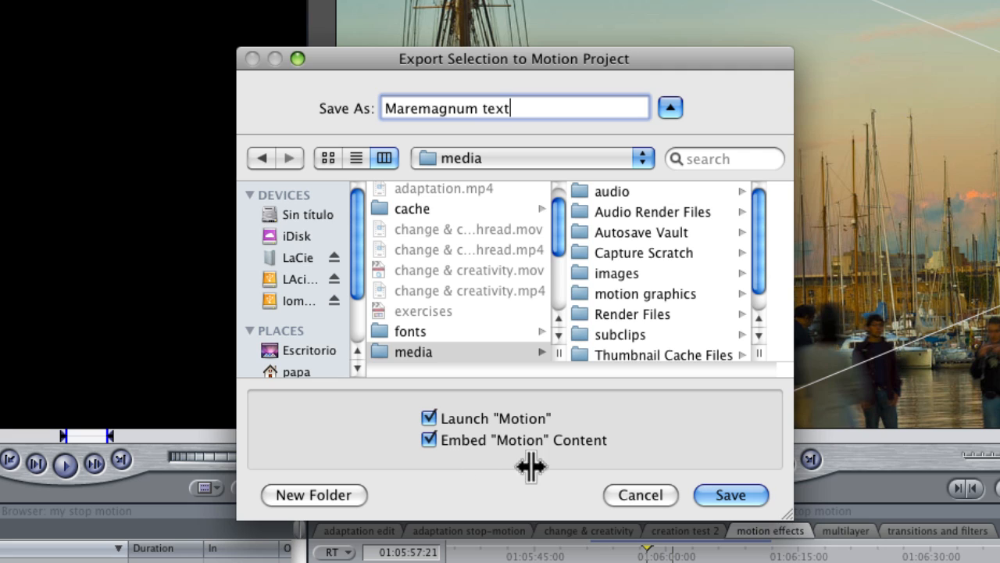
click(726, 495)
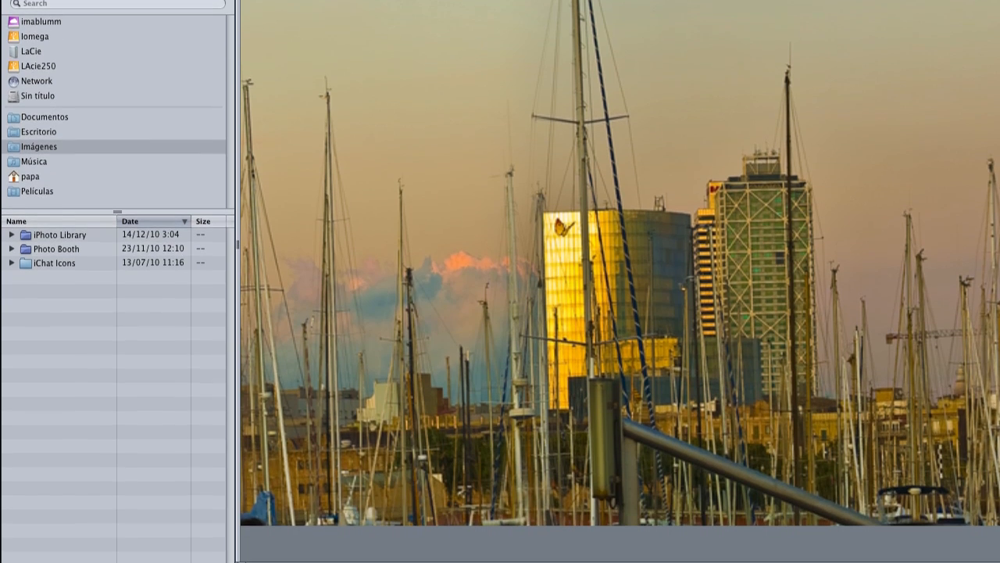
Step: Play the new project in Motion's canvas, then bring all Motion windows to the front
click(618, 540)
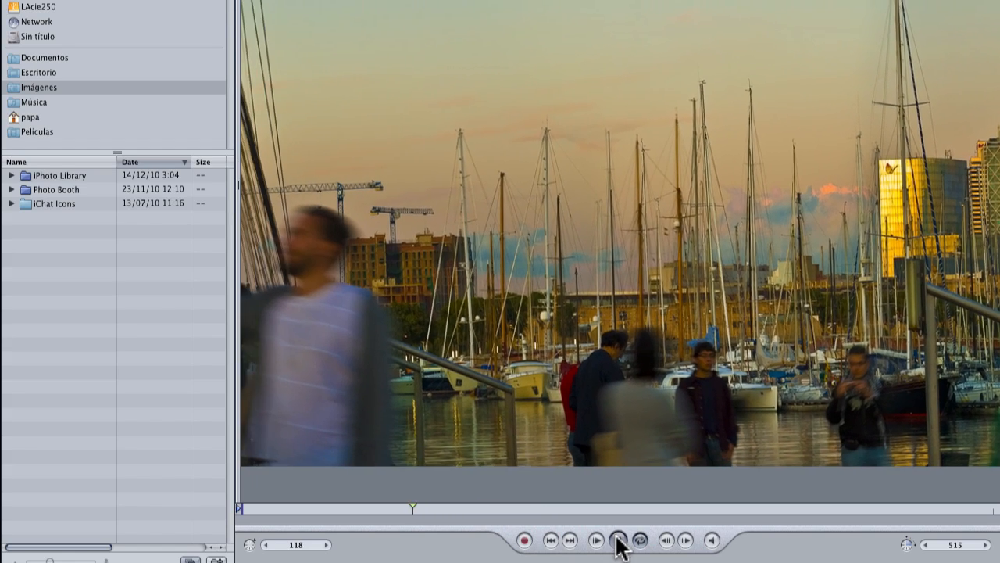
click(618, 541)
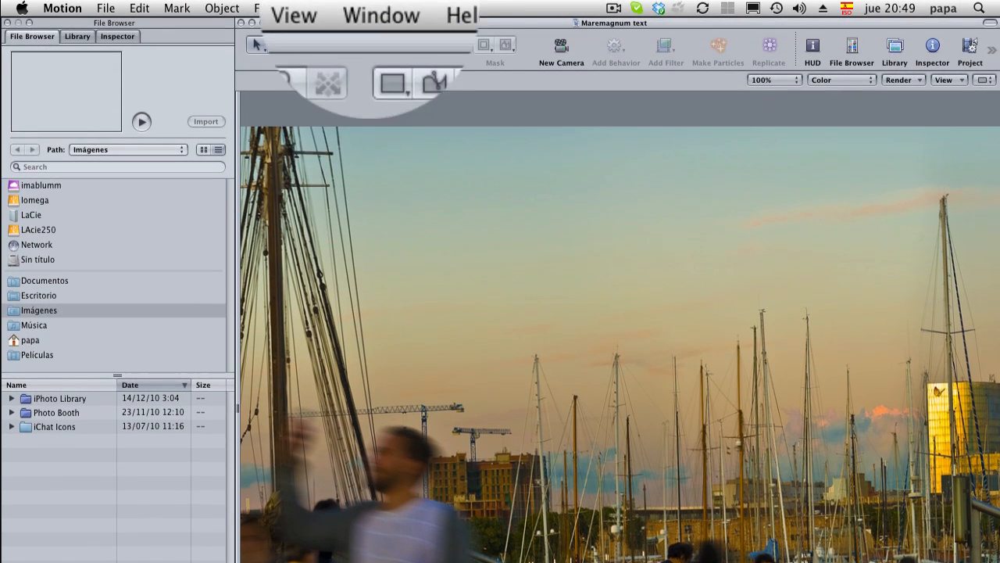
click(376, 8)
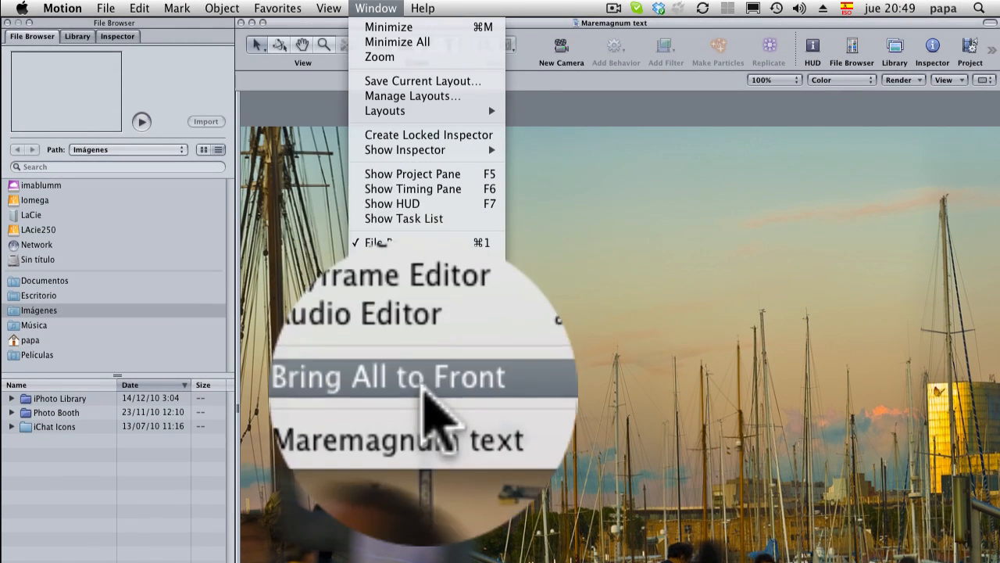
click(405, 329)
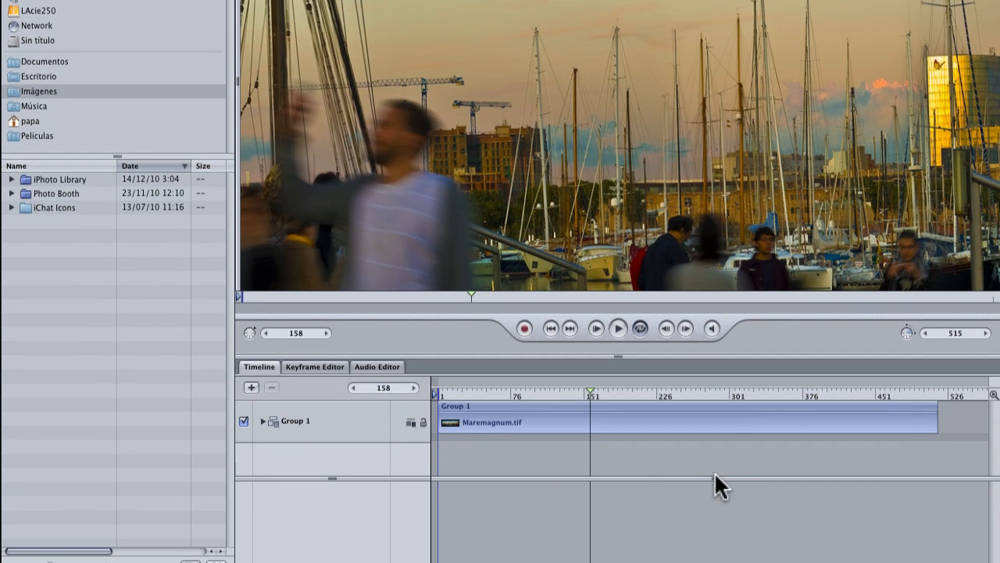
Step: Enlarge the Motion timeline, expand Group 1, select the Maremagnum.tif layer and move the playhead to frame 97
drag(717, 477, 717, 518)
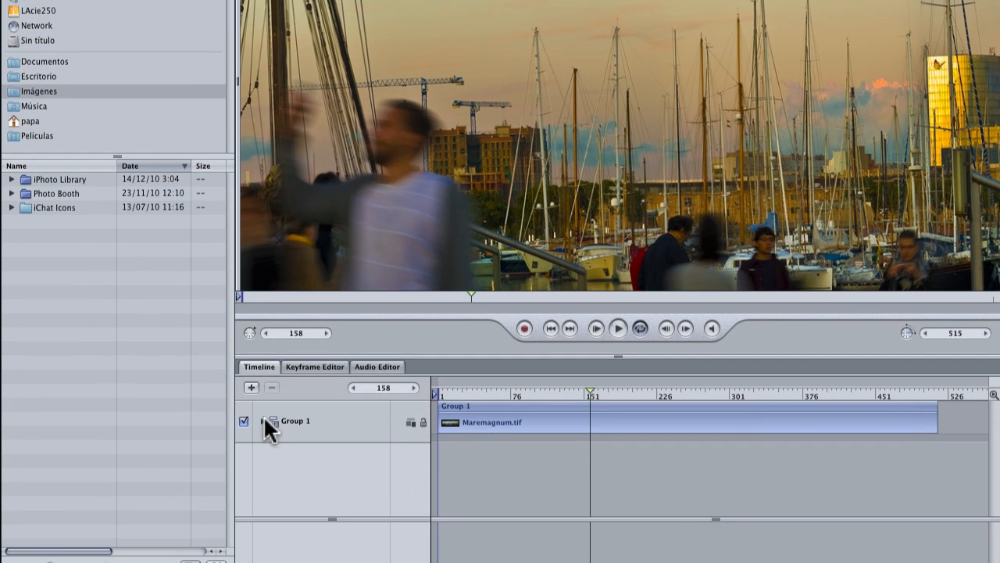
click(262, 421)
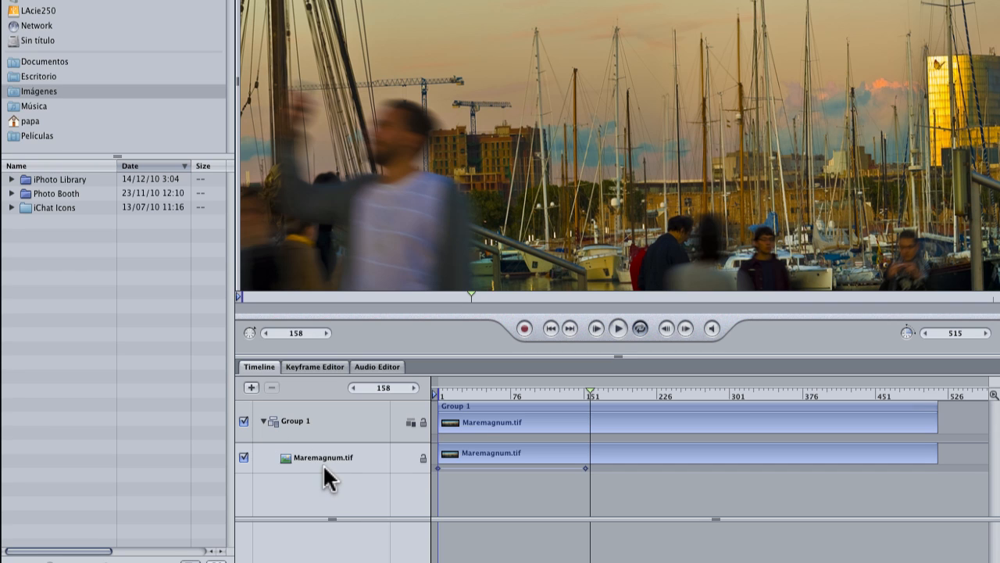
click(545, 463)
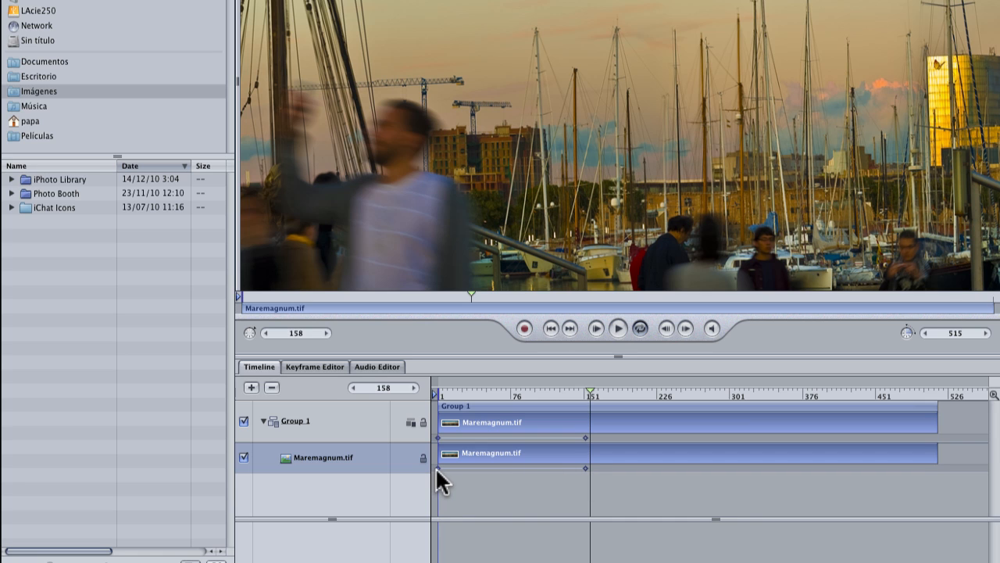
click(529, 389)
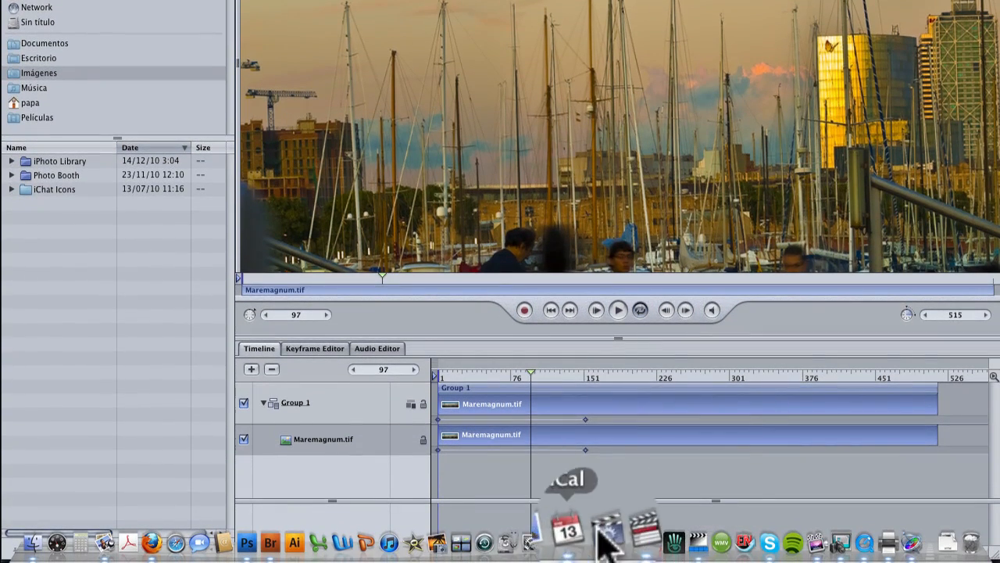
Step: Return to Final Cut Pro, check the Maremagnum text.motn clip, and open the Maremagnum text sequence from the motion effects bin
click(630, 512)
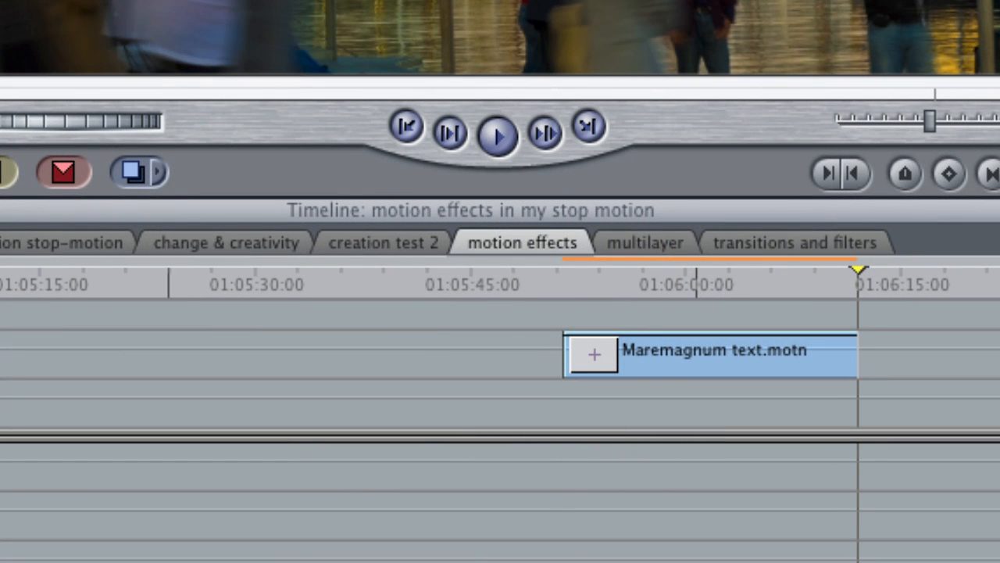
click(758, 275)
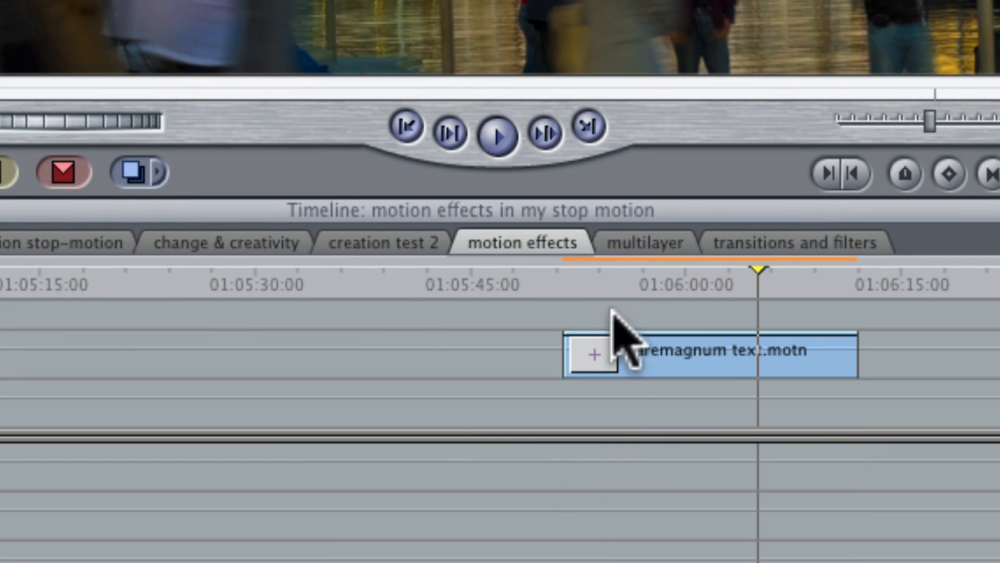
mouse_move(133, 562)
mouse_down()
mouse_move(86, 562)
mouse_move(118, 562)
mouse_up()
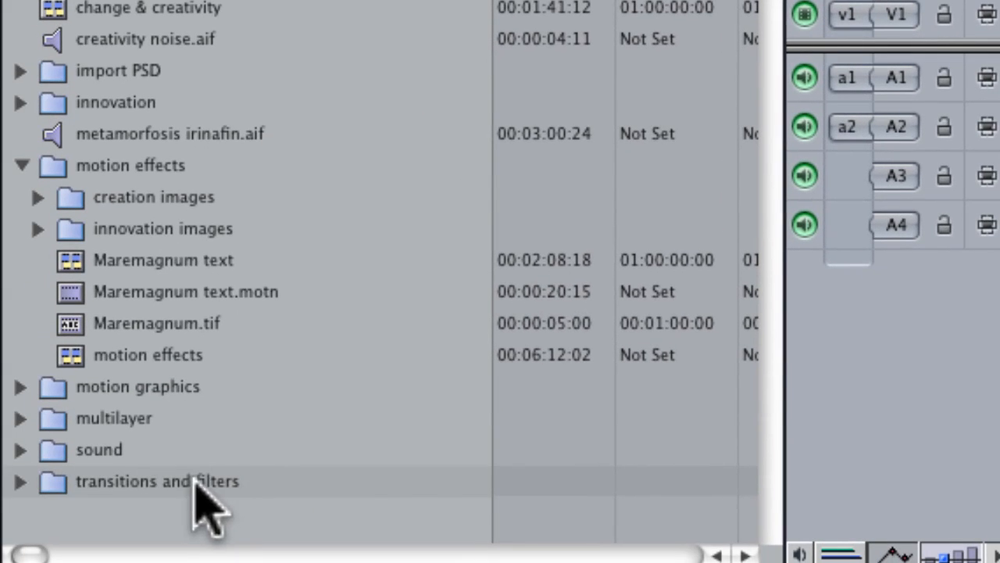
click(86, 264)
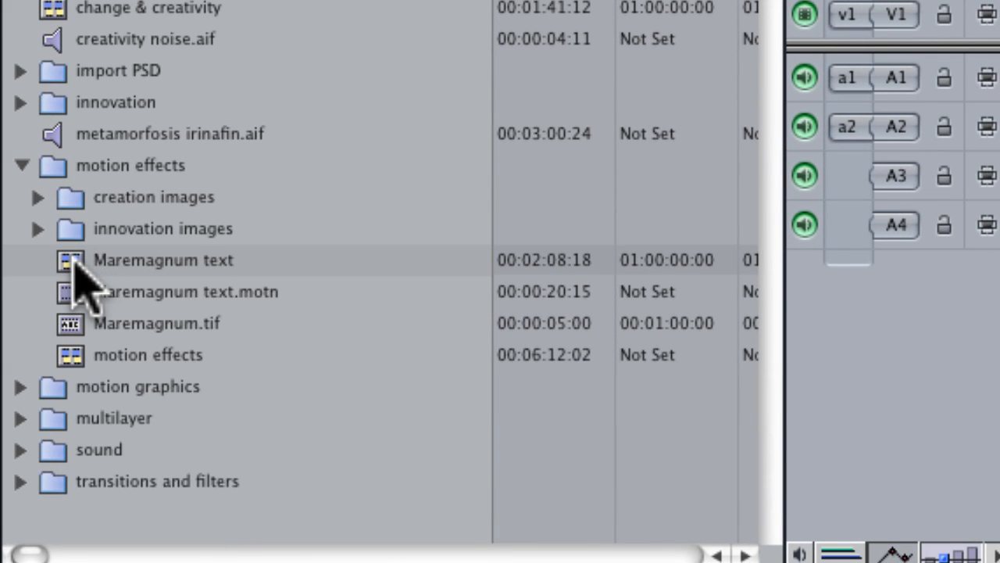
click(76, 263)
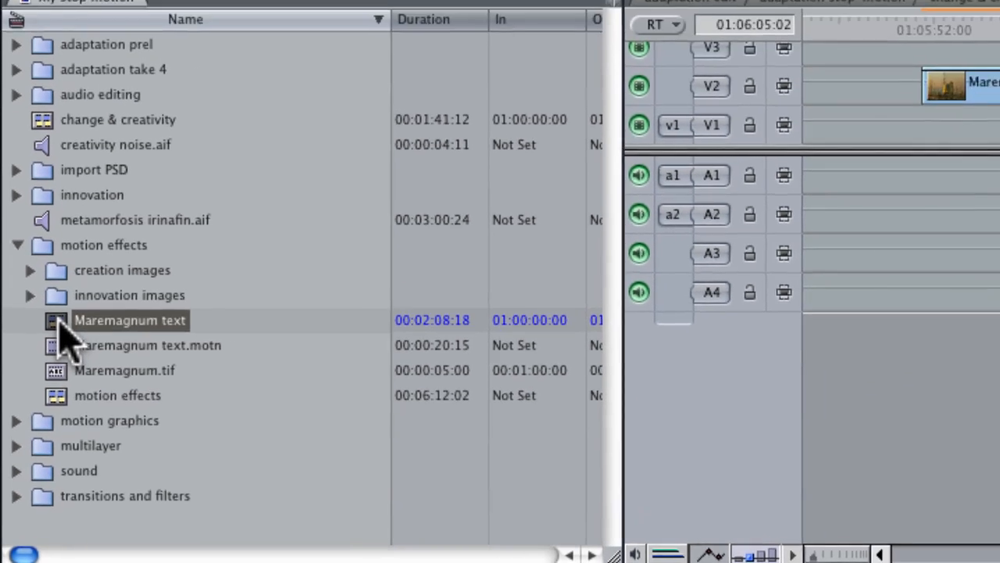
double_click(74, 261)
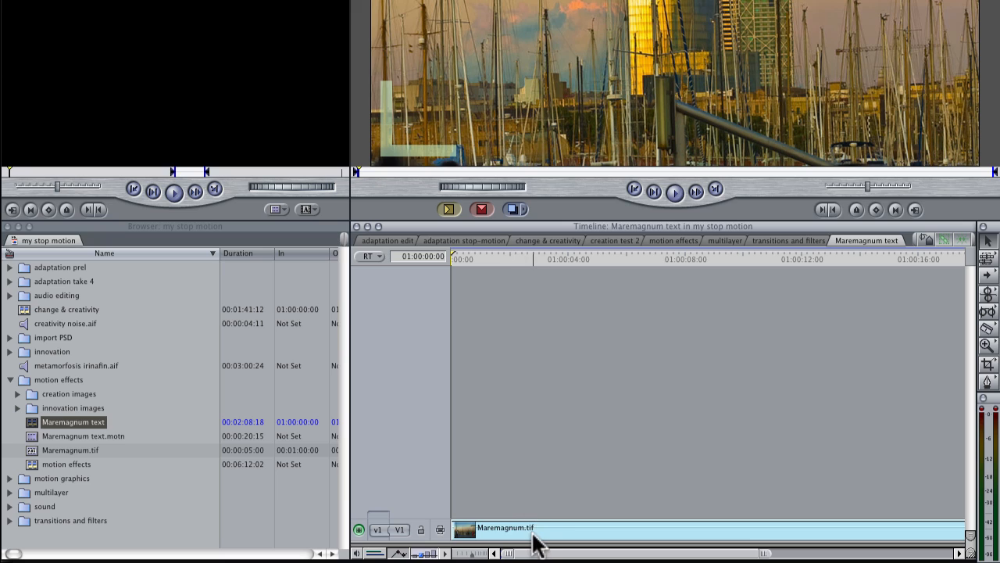
Step: Zoom out the Maremagnum text timeline, then close its tab
click(547, 536)
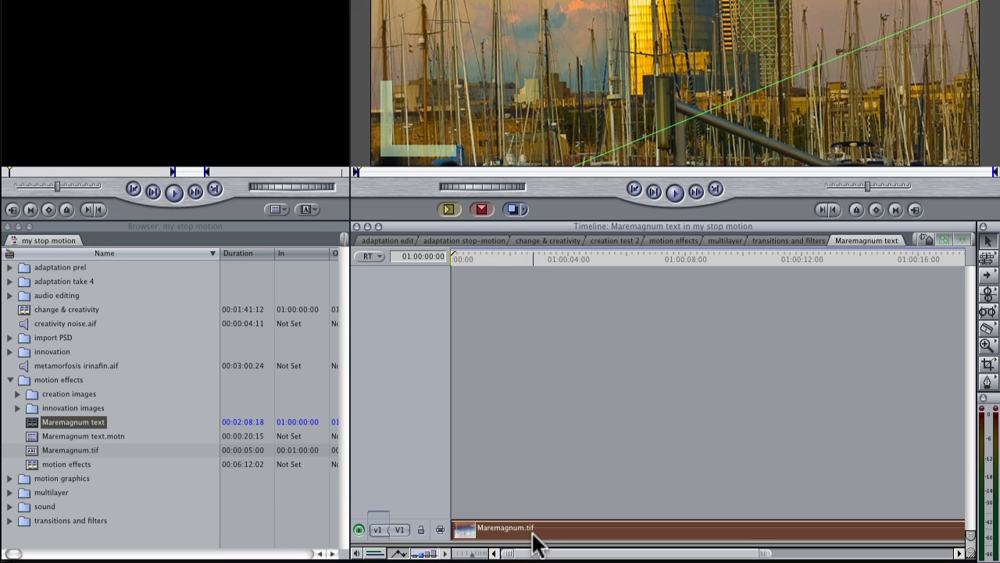
click(484, 553)
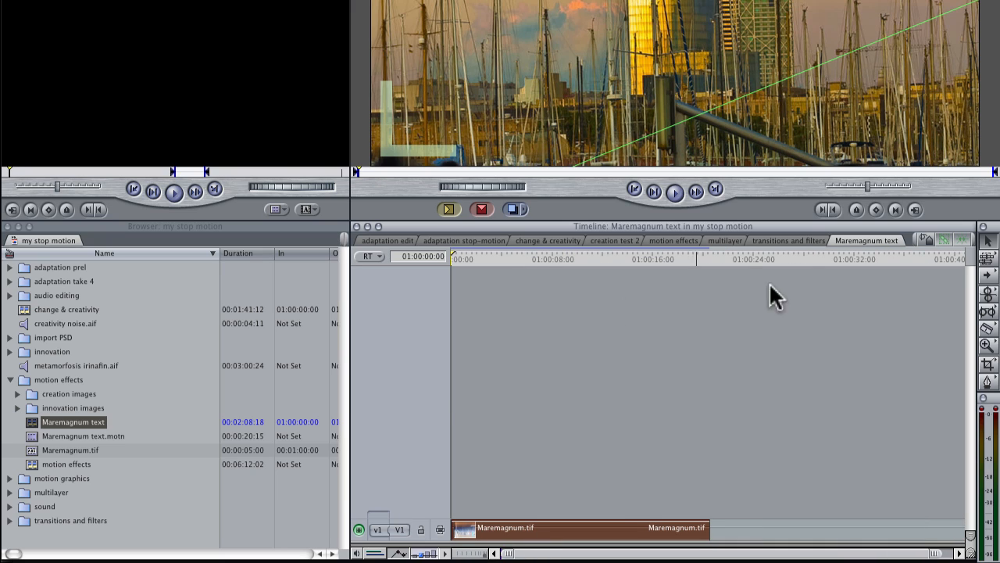
right_click(853, 238)
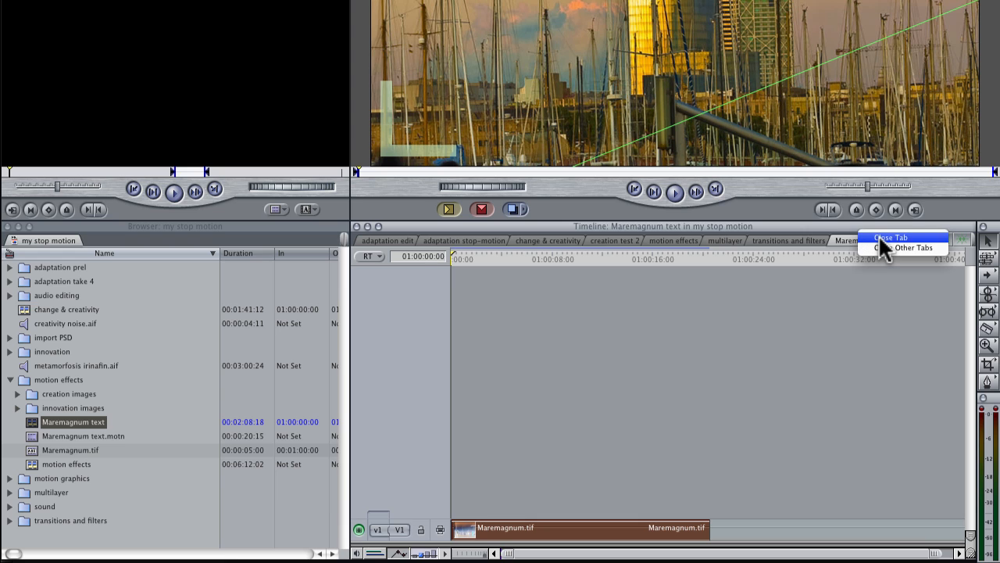
click(880, 237)
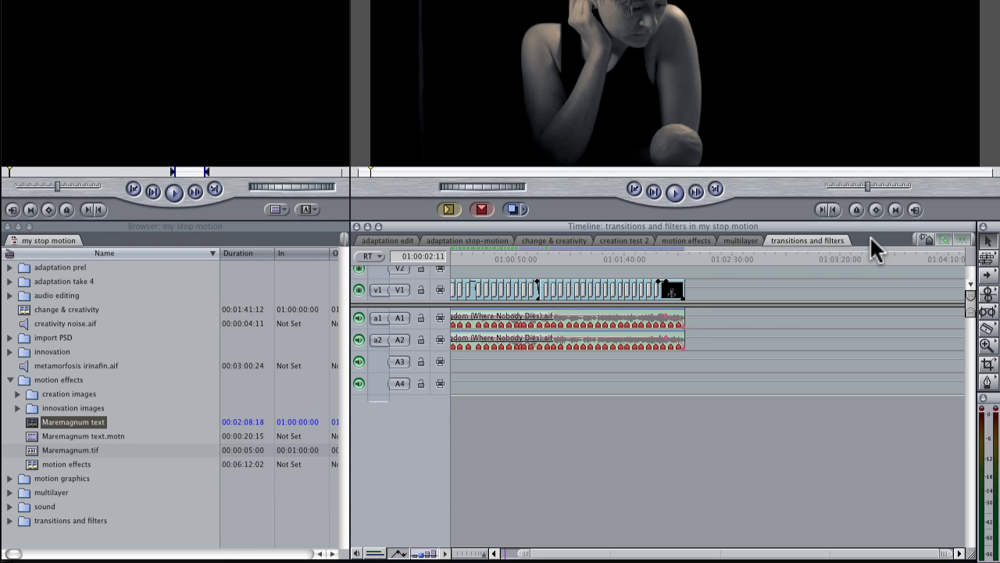
Step: Open the motion effects sequence and place the Maremagnum text sequence on track V1 beneath the Maremagnum text.motn clip
click(686, 240)
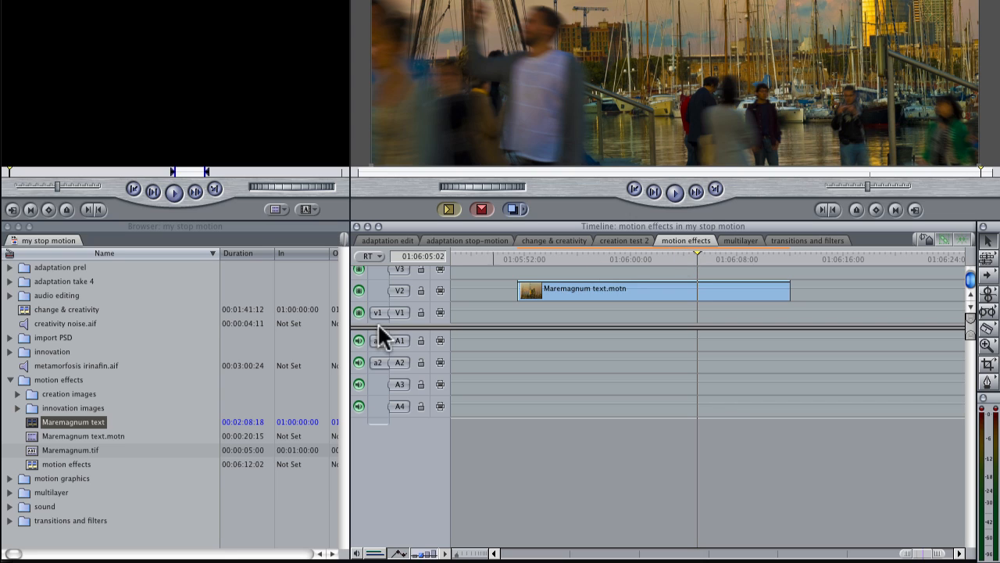
drag(33, 423, 524, 308)
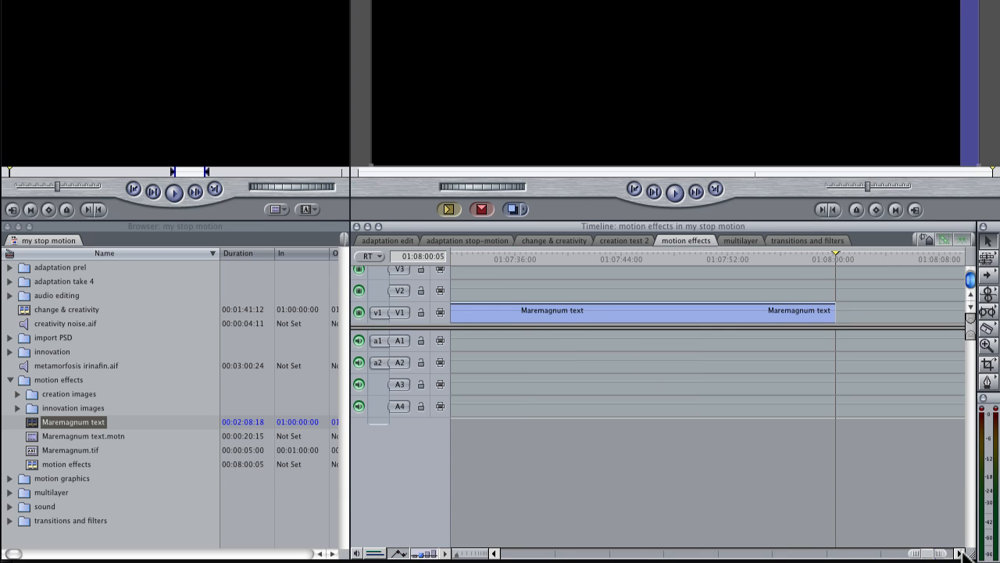
Step: Cut the Maremagnum text clip on V1 at the playhead with the Blade tool and delete the portion after the cut
drag(930, 553, 804, 552)
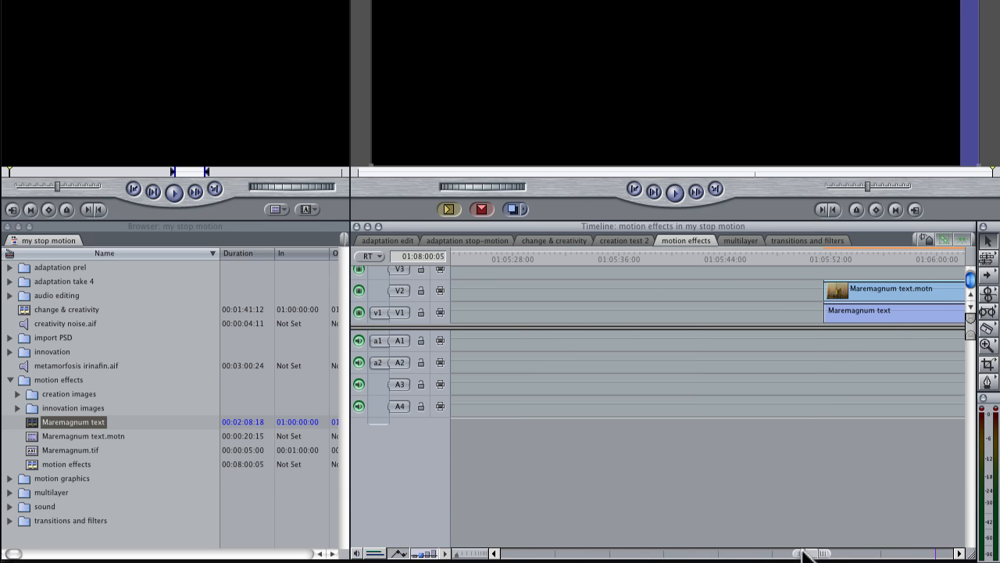
drag(457, 552, 473, 554)
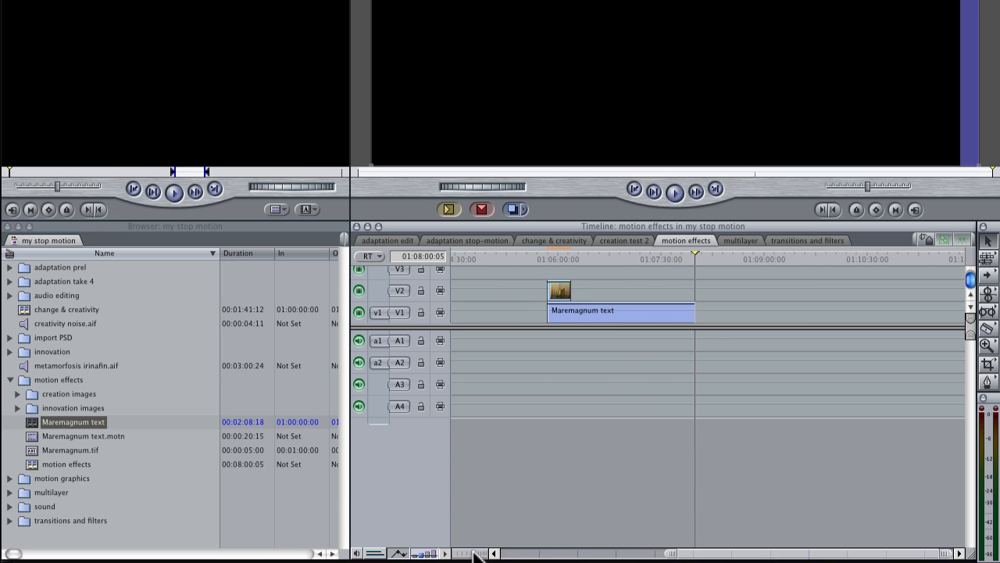
drag(591, 256, 580, 260)
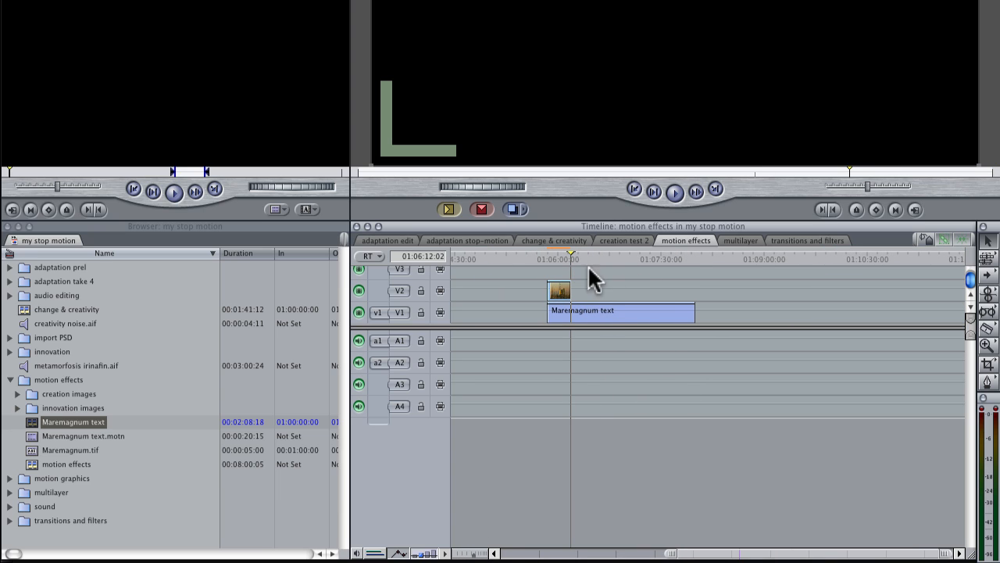
key(b)
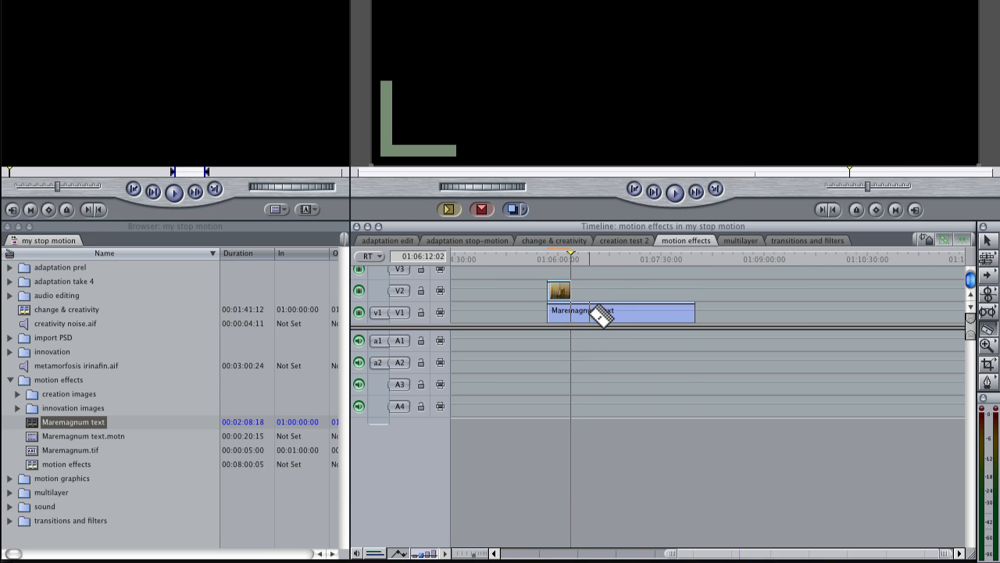
click(572, 313)
key(a)
click(602, 313)
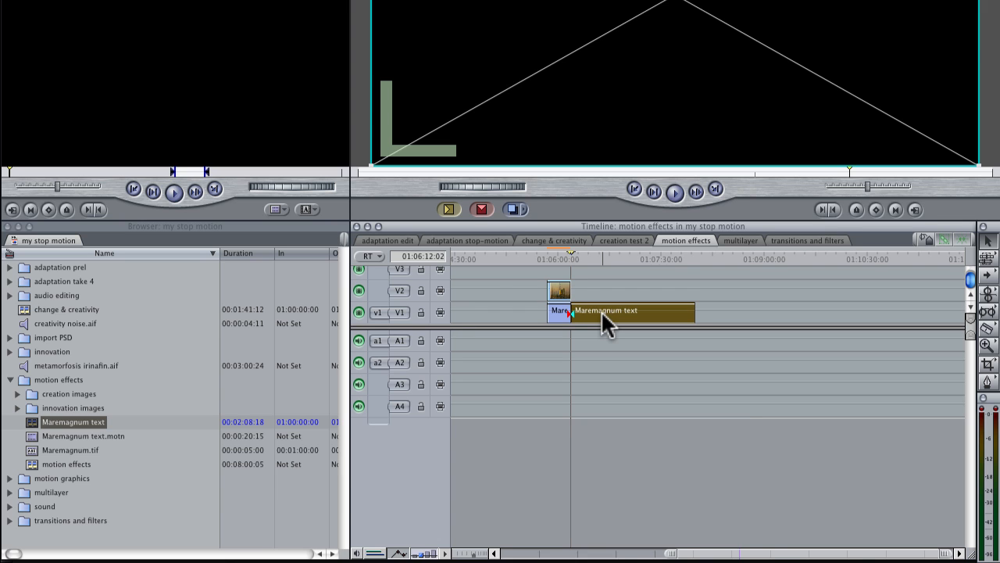
key(Delete)
Step: In Motion, add a text layer reading BARCELONA near the upper-left of the canvas
click(554, 256)
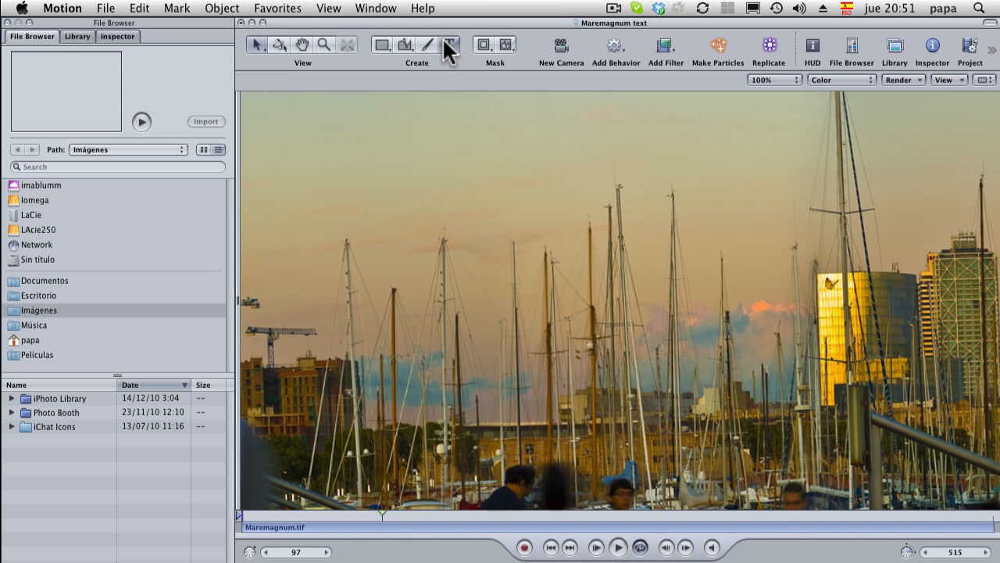
click(444, 44)
click(330, 214)
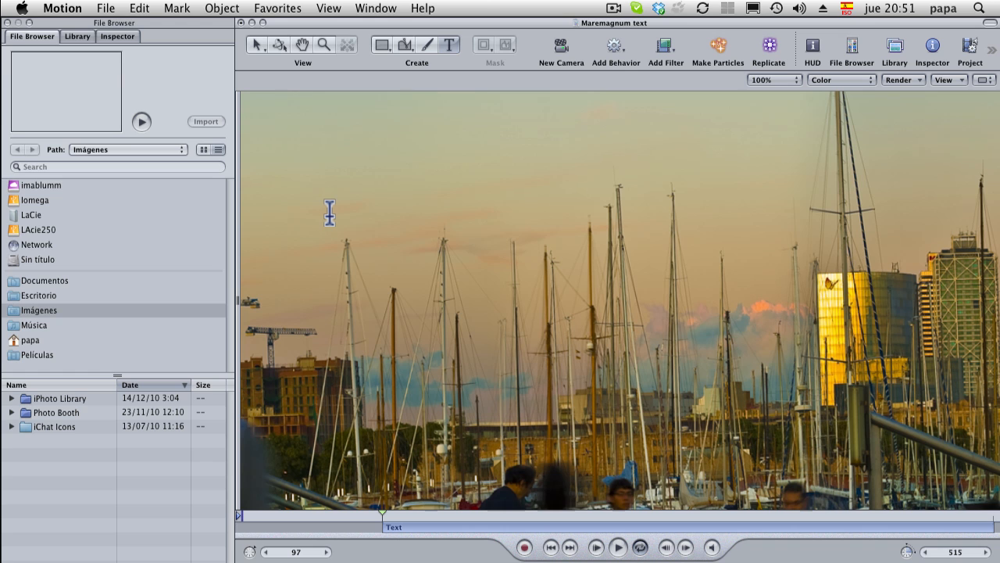
text(BARCELONA)
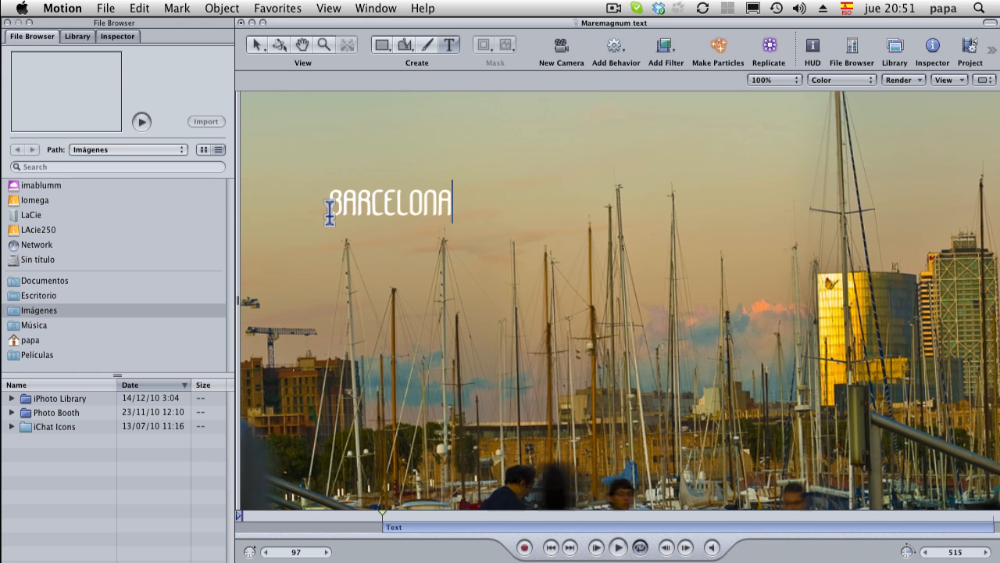
Step: Save the Motion project
click(106, 8)
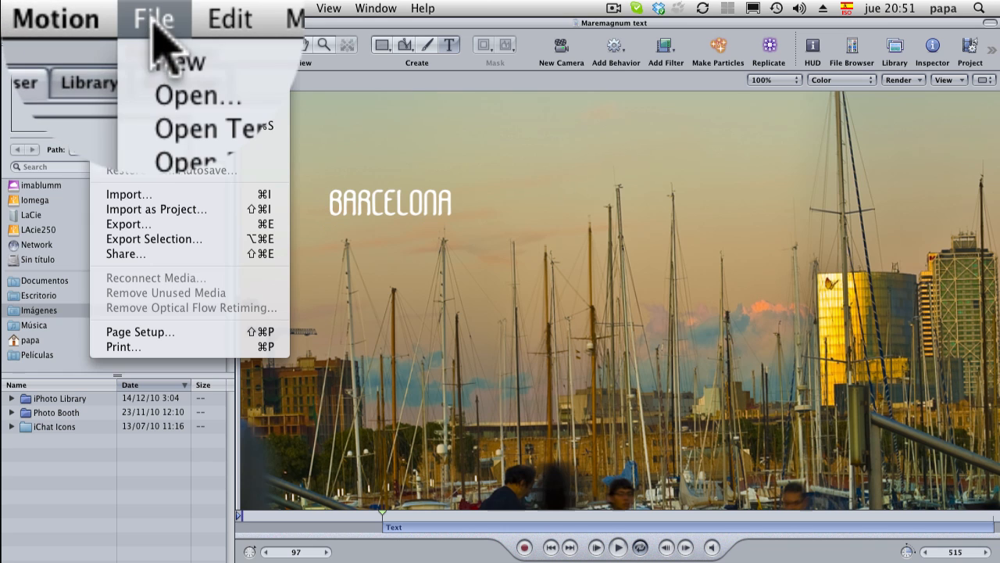
click(123, 111)
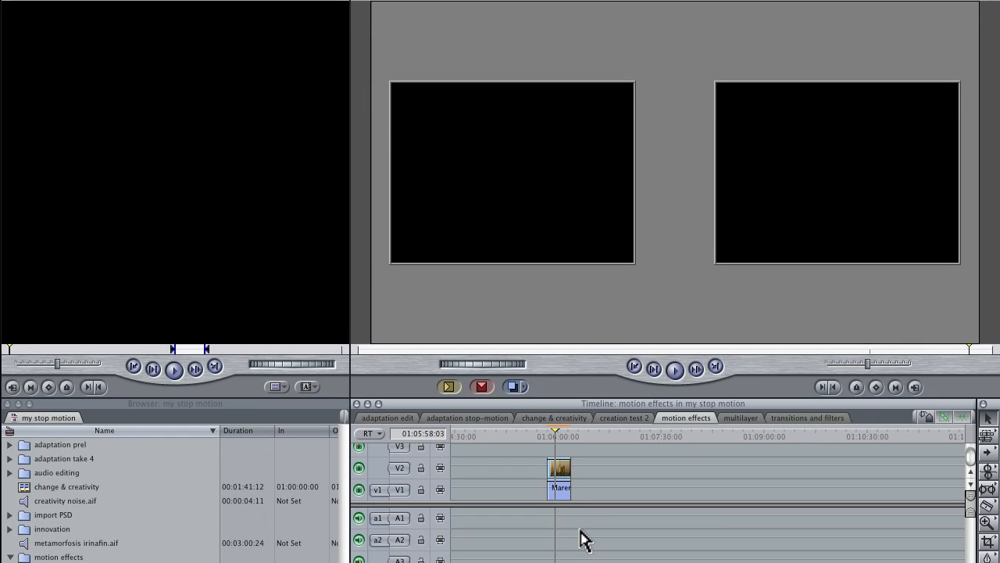
Step: Move the playhead over the clips to preview the updated Motion text in the canvas
click(562, 435)
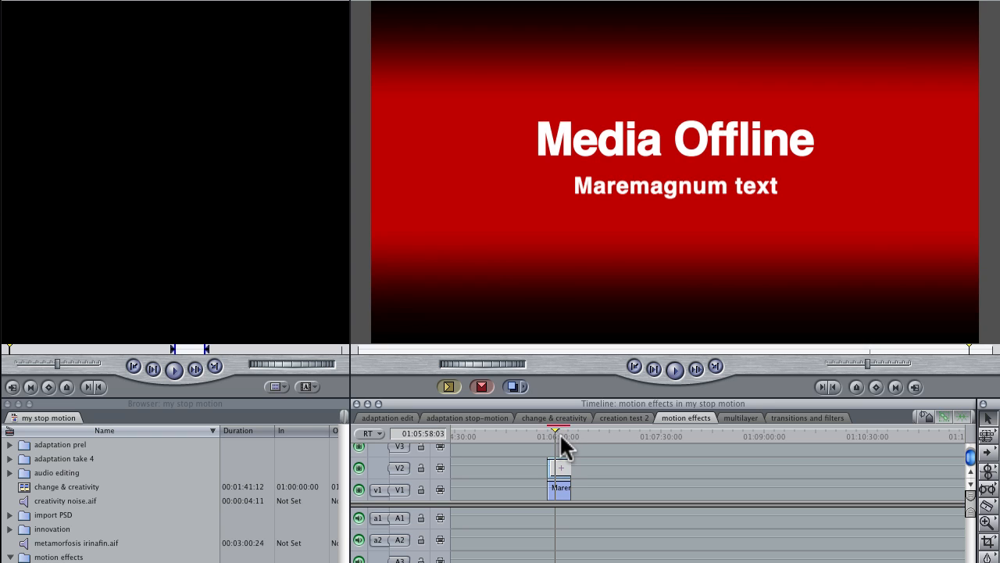
click(560, 434)
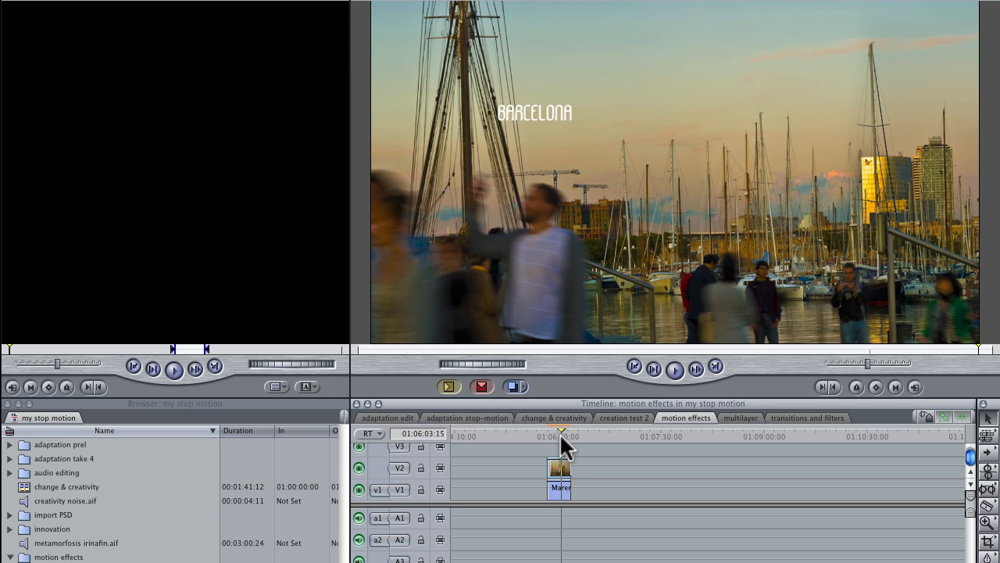
click(560, 468)
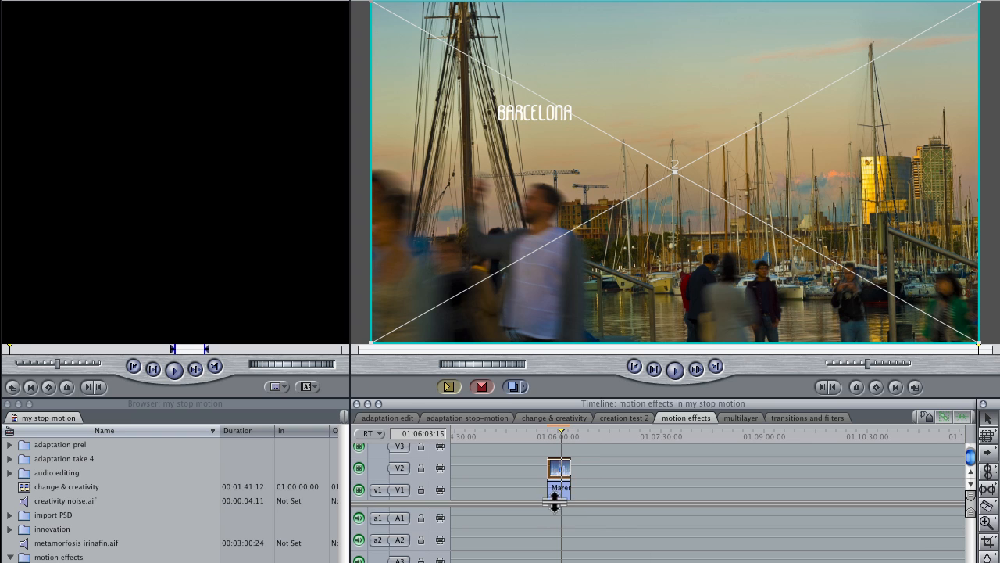
drag(552, 490, 647, 486)
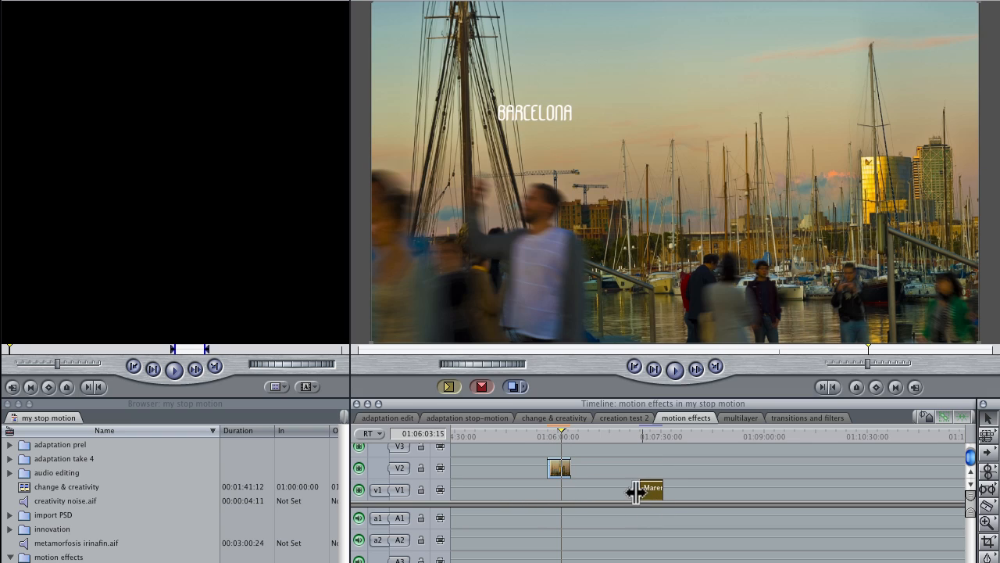
mouse_move(557, 461)
mouse_down()
mouse_move(555, 475)
mouse_move(557, 457)
mouse_up()
drag(652, 489, 561, 488)
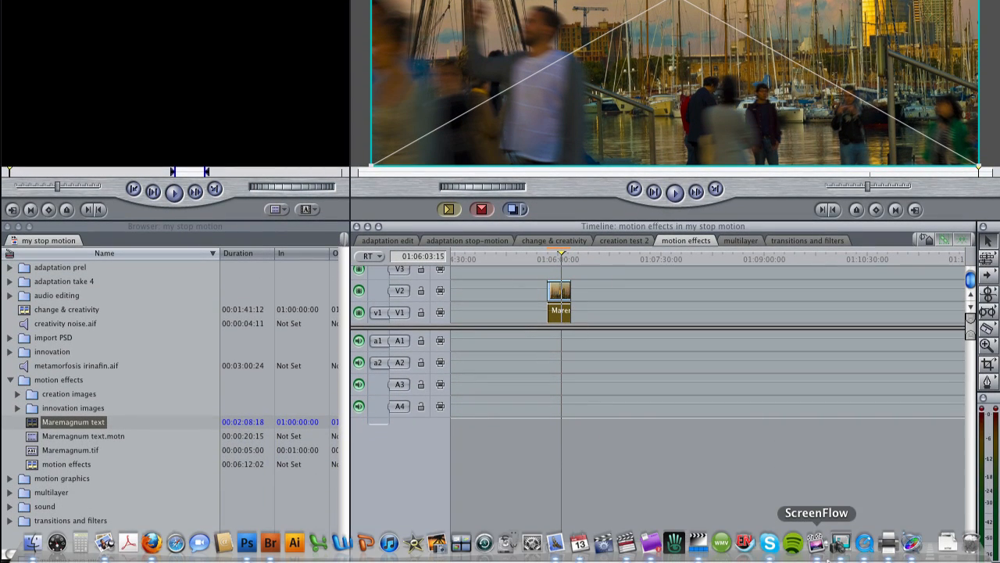
Step: Switch to Motion and disable the Maremagnum.tif layer so only the BARCELONA text remains visible
click(912, 542)
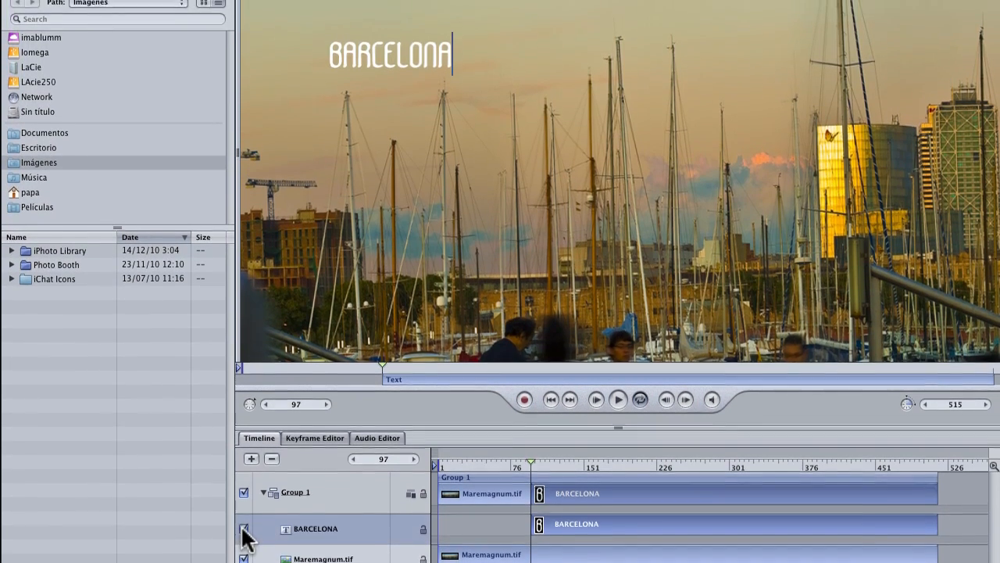
click(244, 501)
click(244, 501)
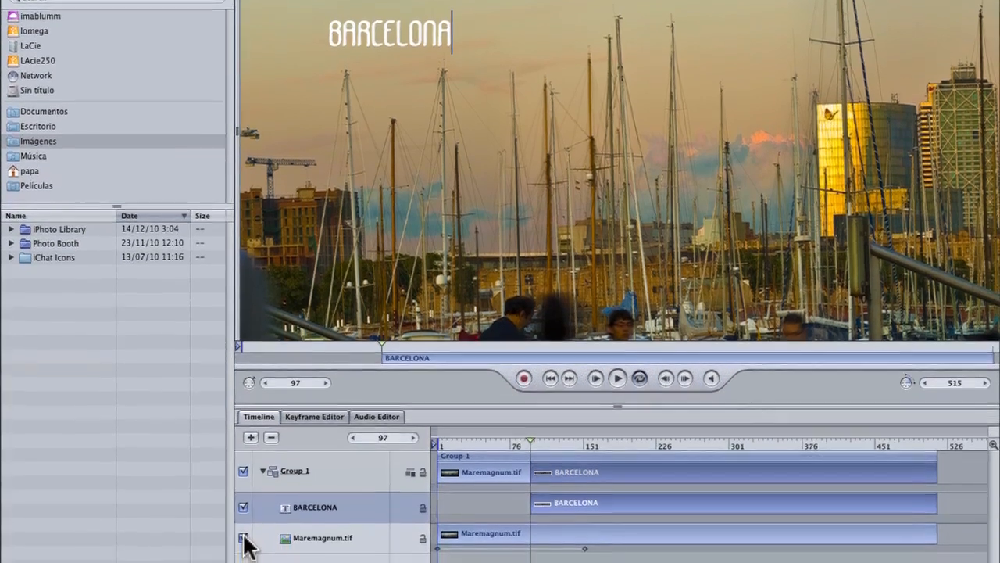
click(244, 555)
click(244, 527)
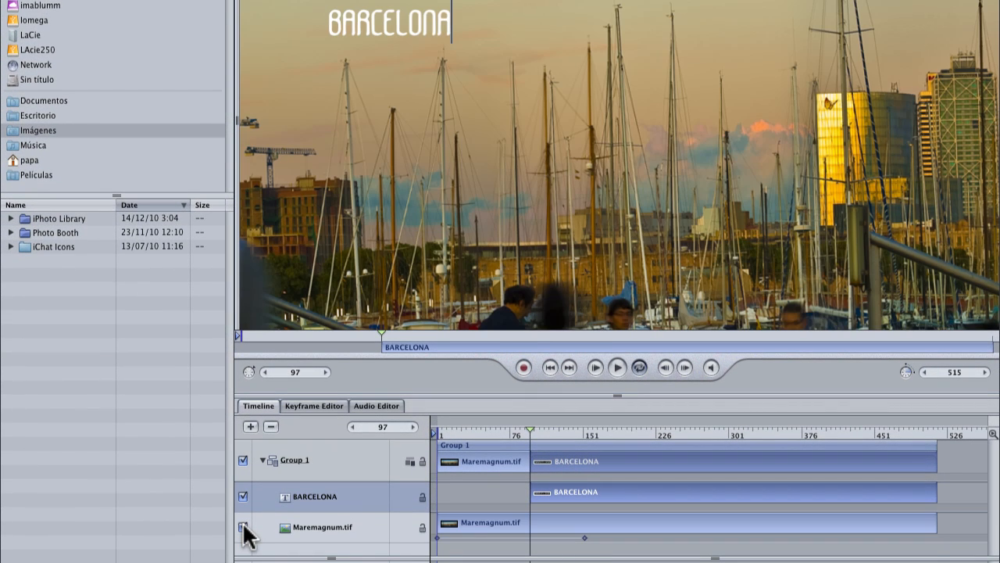
click(244, 527)
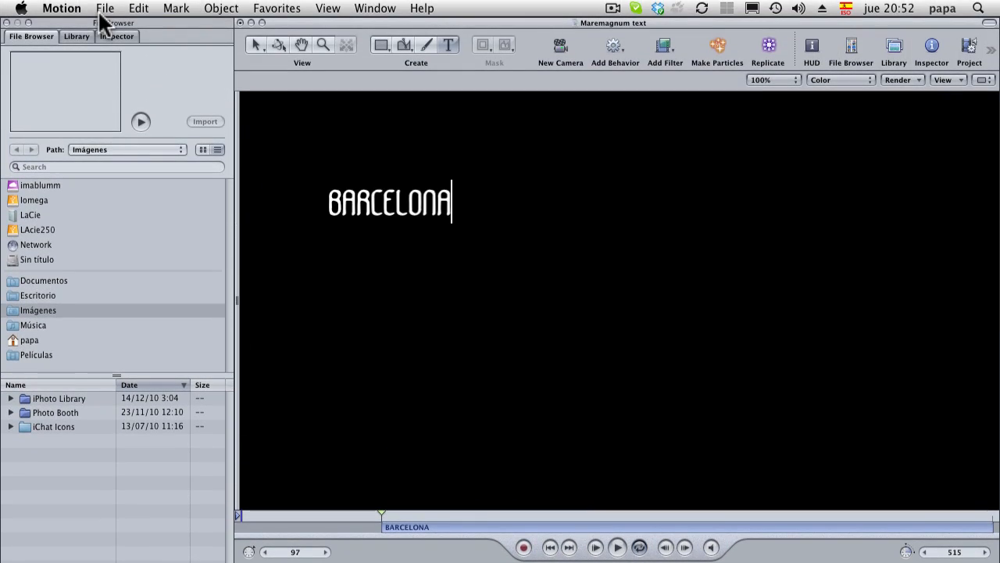
Step: Save the Motion project
click(102, 14)
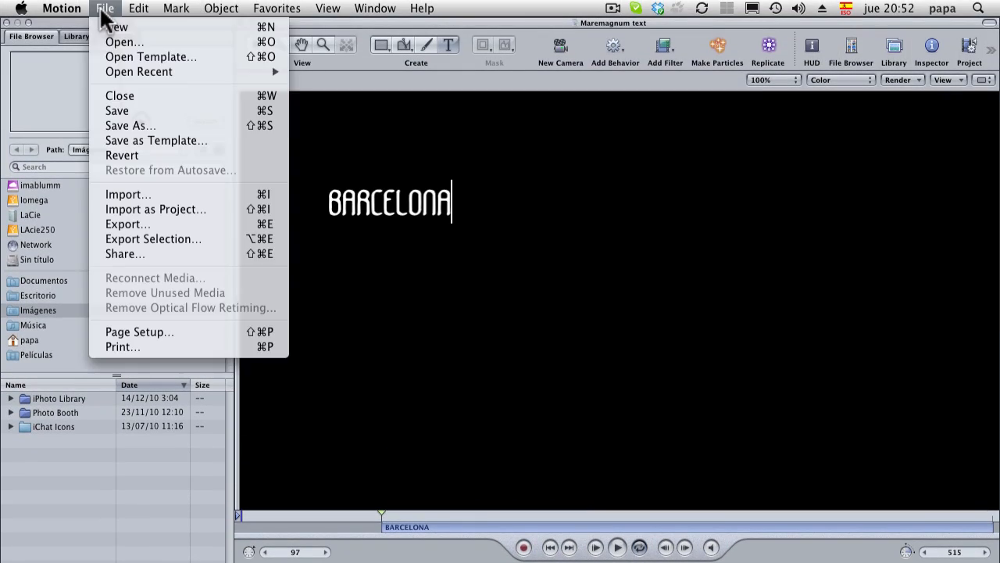
click(136, 111)
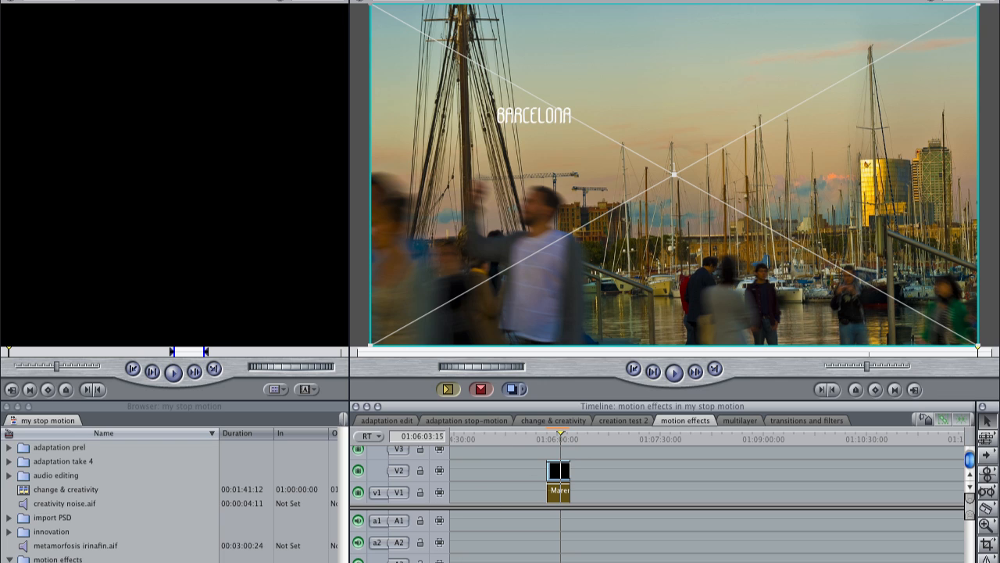
Step: Zoom into the motion effects timeline and scrub across the Maremagnum text.motn clip to preview the BARCELONA text over the video
key(super+equal)
key(super+equal)
key(super+equal)
key(super+equal)
key(super+minus)
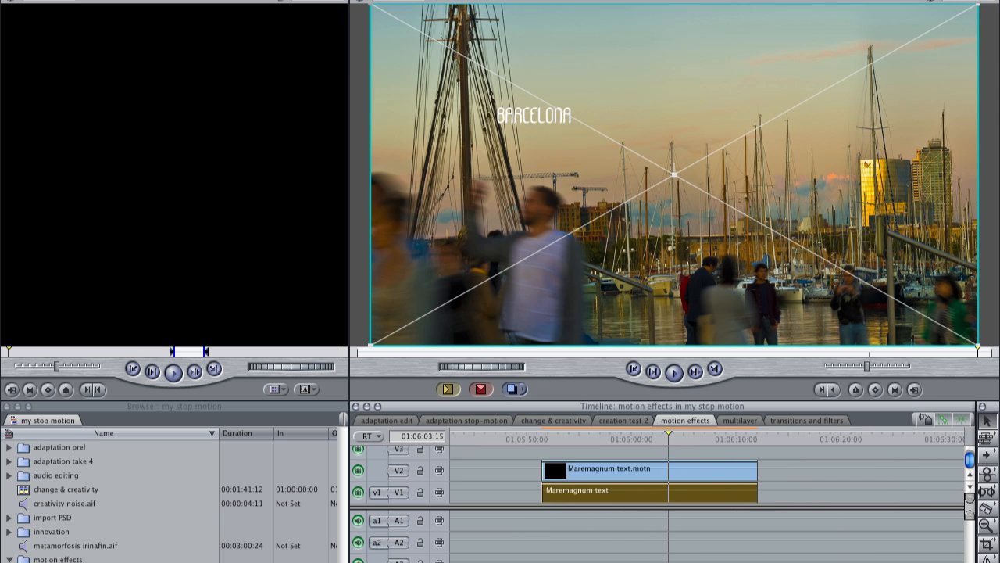
mouse_move(602, 440)
mouse_down()
mouse_move(578, 441)
mouse_move(609, 435)
mouse_move(594, 433)
mouse_up()
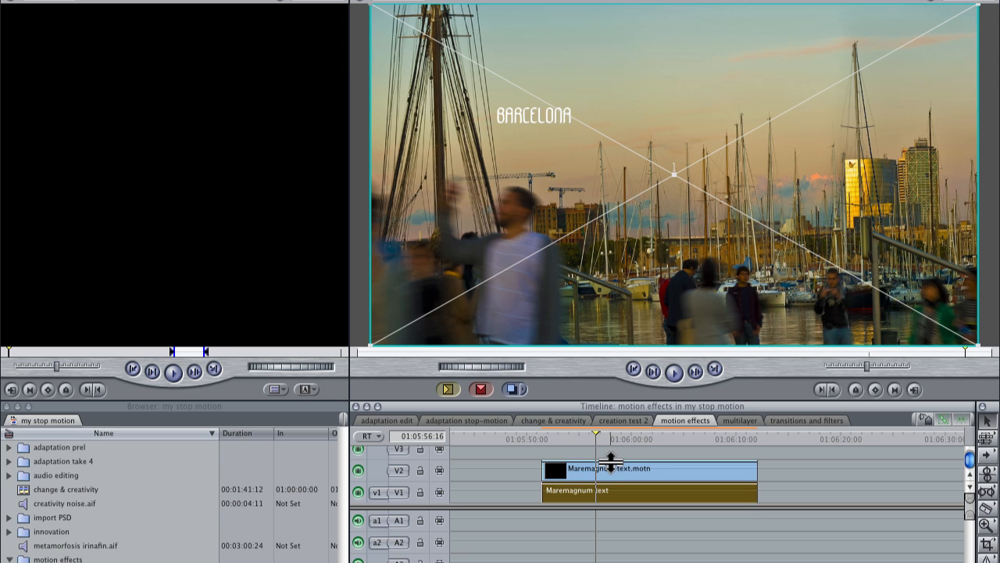
drag(611, 464, 611, 470)
drag(611, 477, 609, 479)
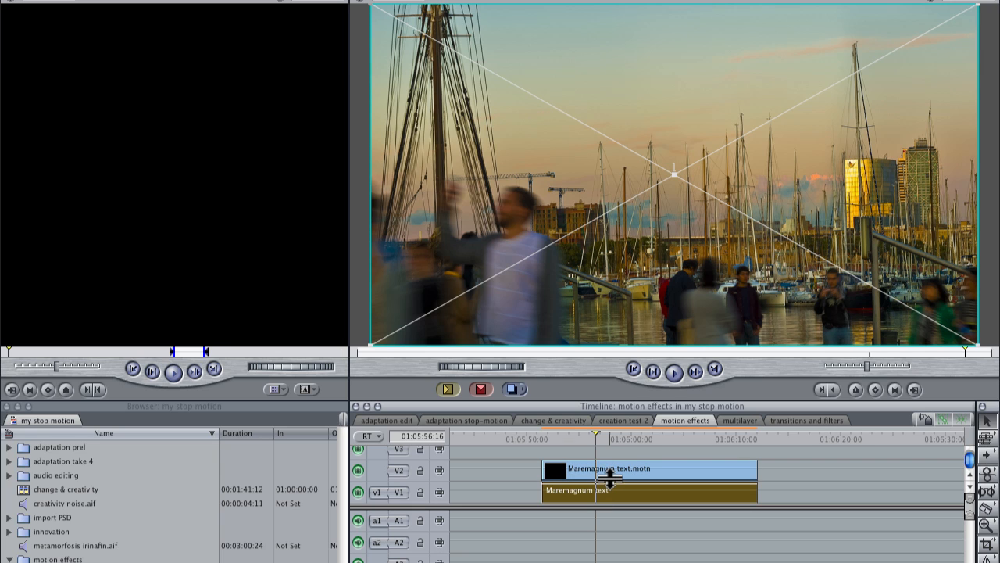
drag(610, 477, 609, 455)
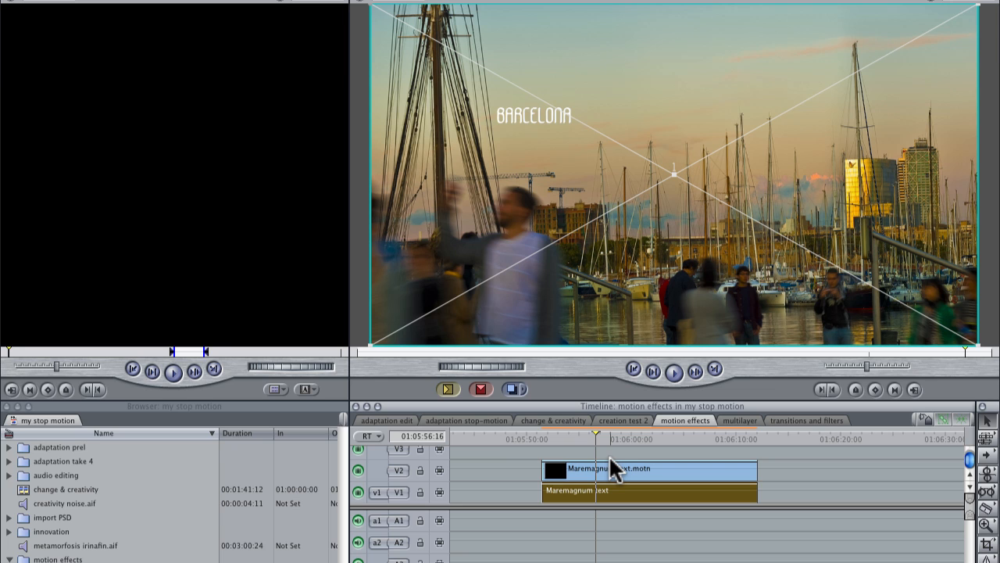
click(567, 434)
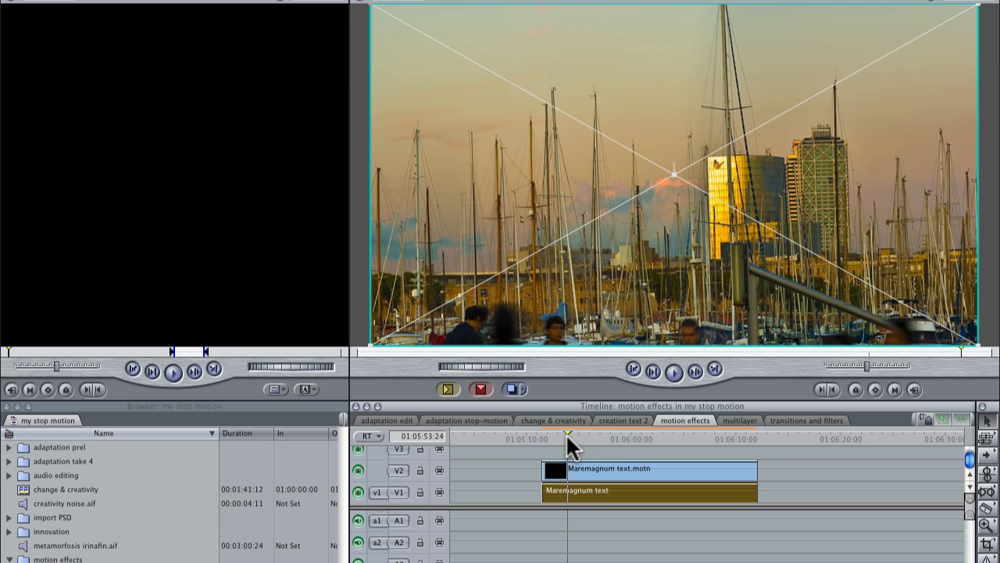